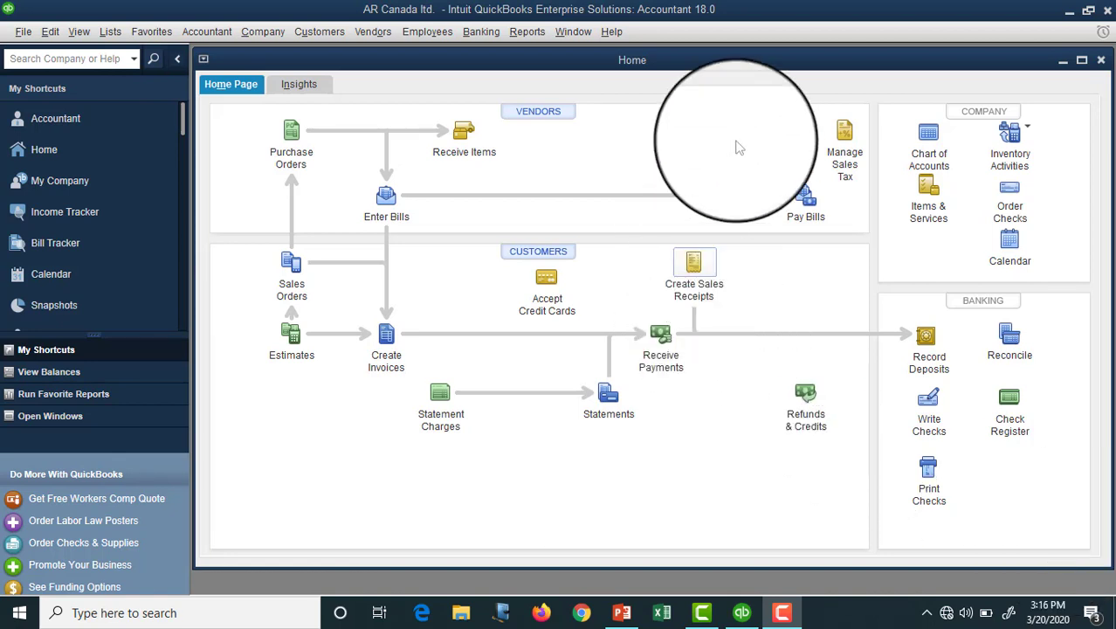
Step: Open Set Up Users and Roles from the Company menu and sign in with the admin password
{"action": "left_click", "coordinate": [263, 32]}
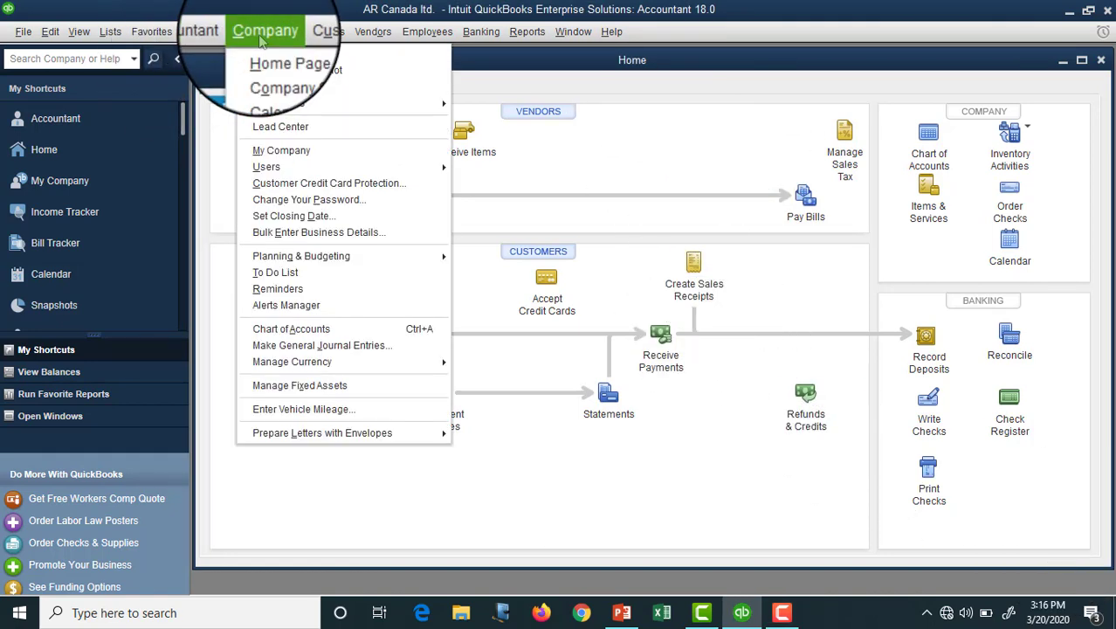
{"action": "mouse_move", "coordinate": [289, 177]}
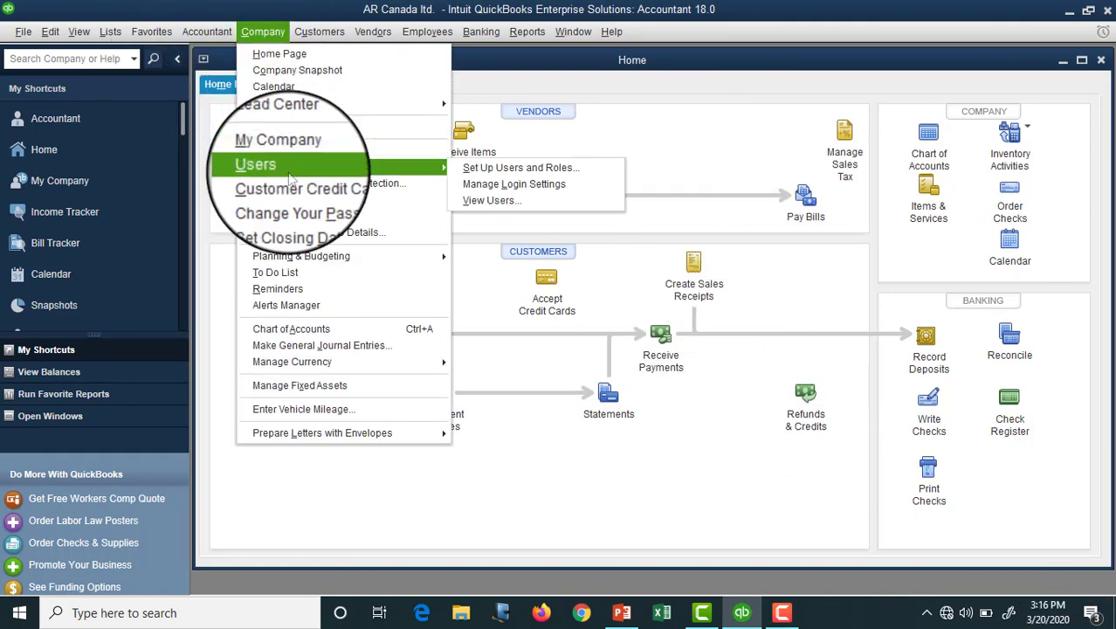
{"action": "left_click", "coordinate": [545, 171]}
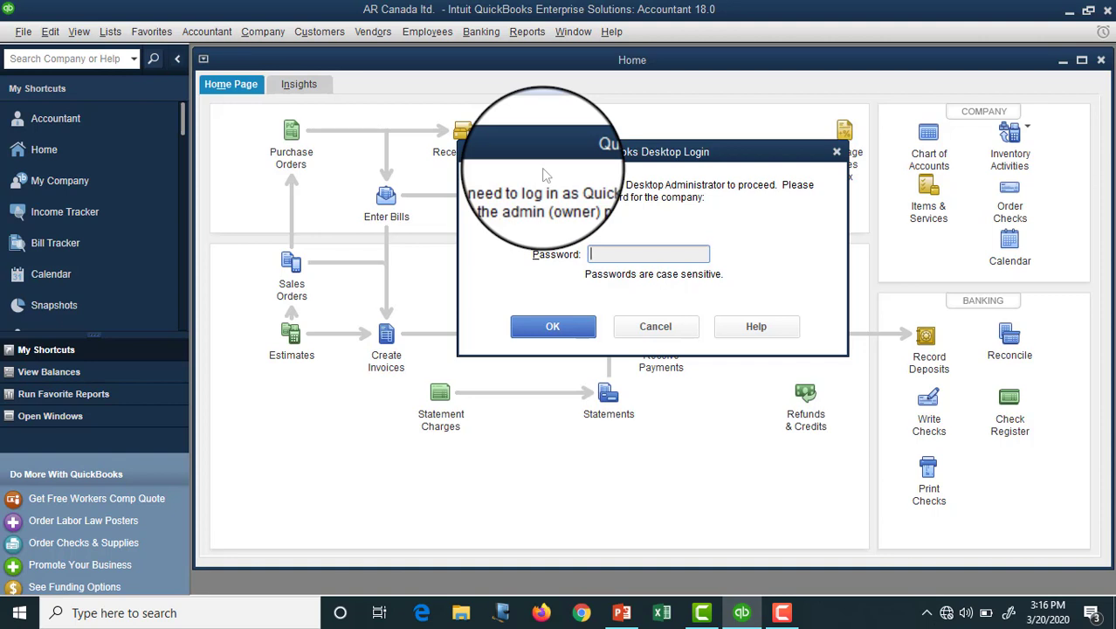
{"action": "type", "text": "********"}
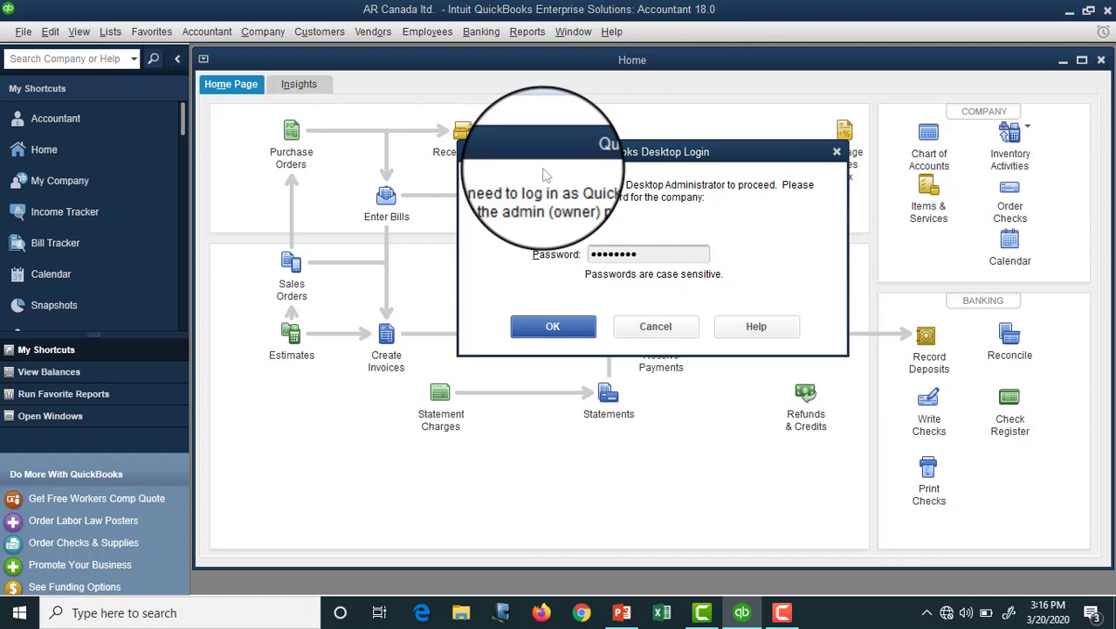
{"action": "left_click", "coordinate": [553, 326]}
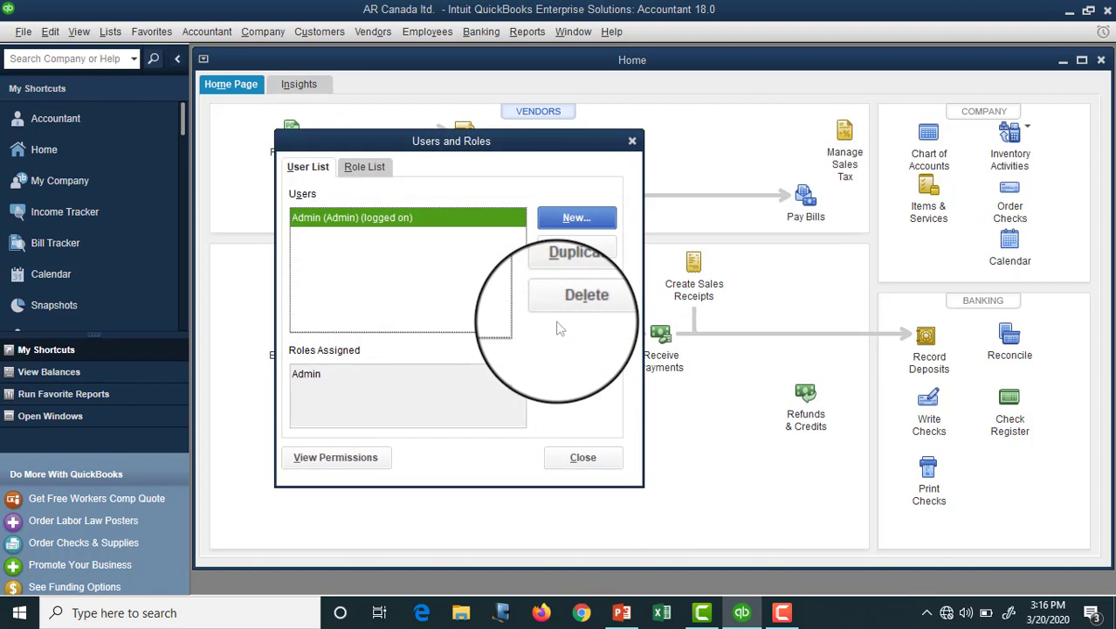
Step: Browse the Role List, then open the Admin user's details for editing from the User List
{"action": "left_click", "coordinate": [364, 166]}
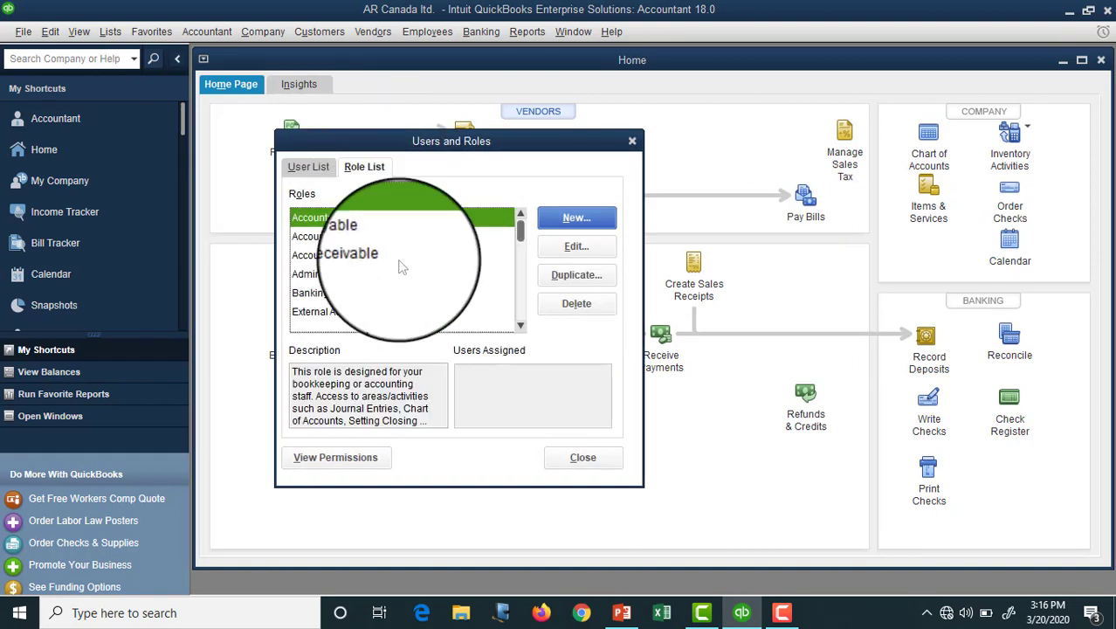
{"action": "scroll", "coordinate": [402, 266], "scroll_direction": "down", "scroll_amount": 4}
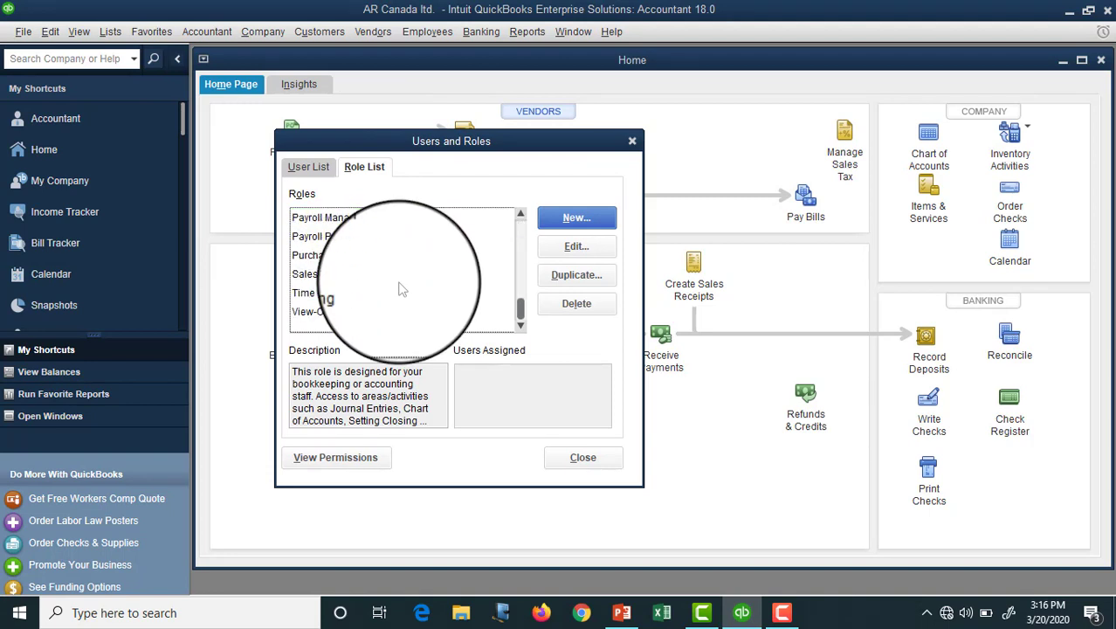
{"action": "left_click", "coordinate": [309, 166]}
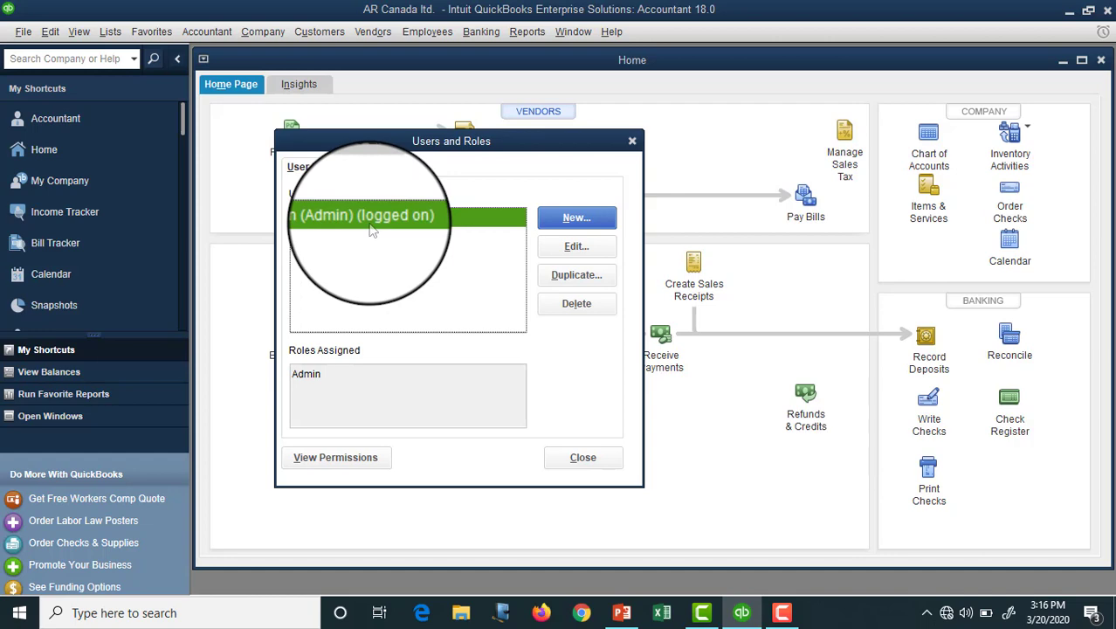
{"action": "left_click", "coordinate": [595, 249]}
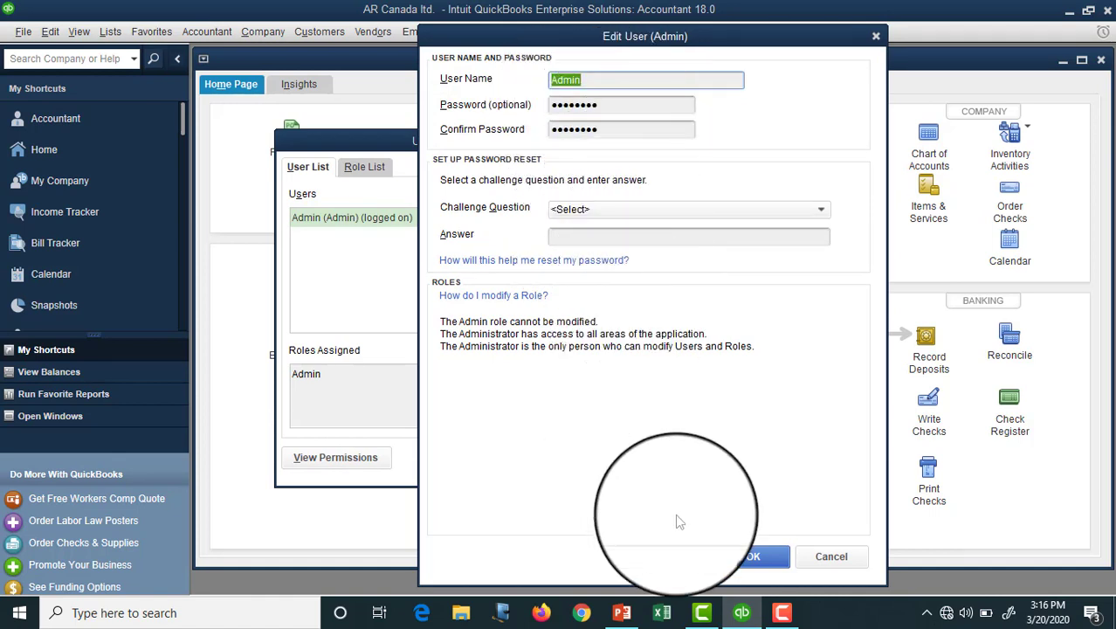
Step: Check the Challenge Question choices, leave them unset, and close Admin's Edit User window unchanged
{"action": "left_click", "coordinate": [607, 212]}
{"action": "left_click", "coordinate": [607, 217]}
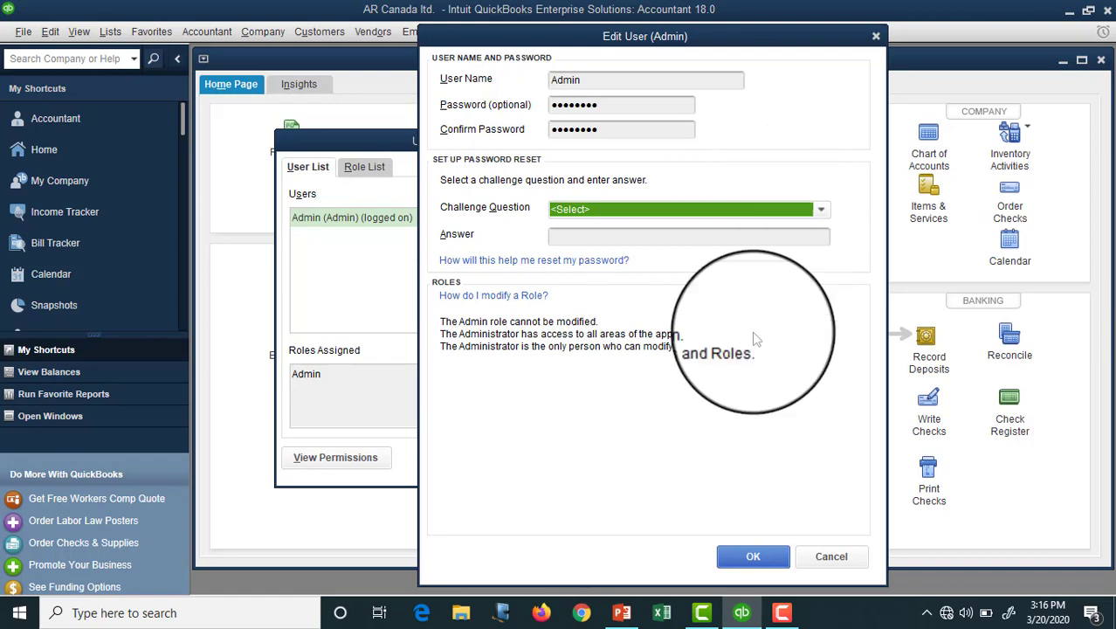
{"action": "left_click", "coordinate": [749, 559]}
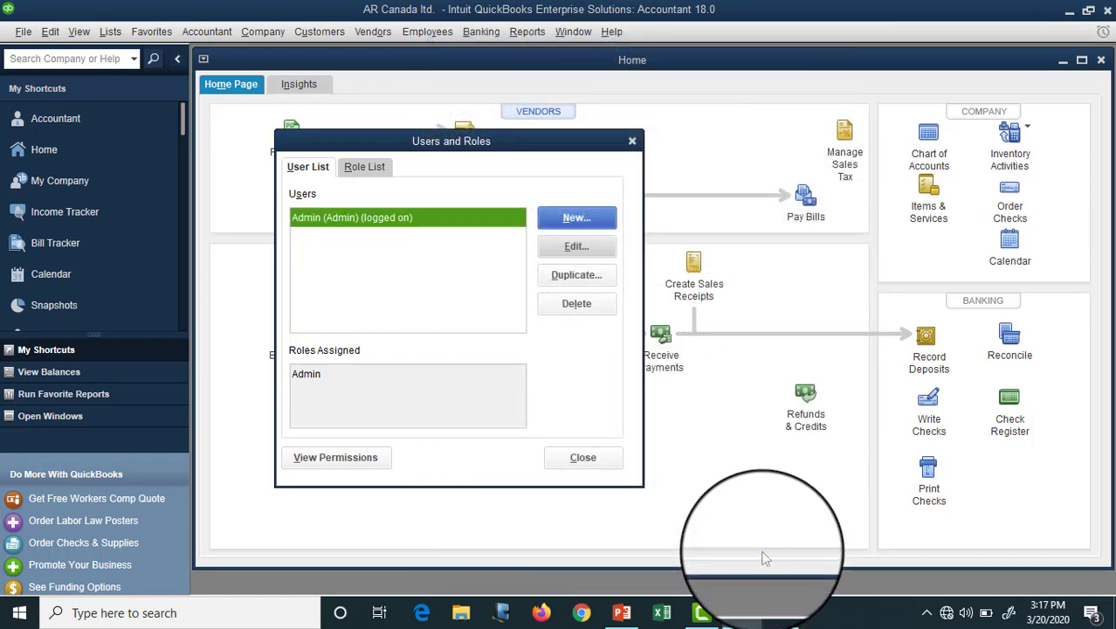
Step: Start a new user, entering the user name and a three-character password in both password fields
{"action": "left_click", "coordinate": [577, 218]}
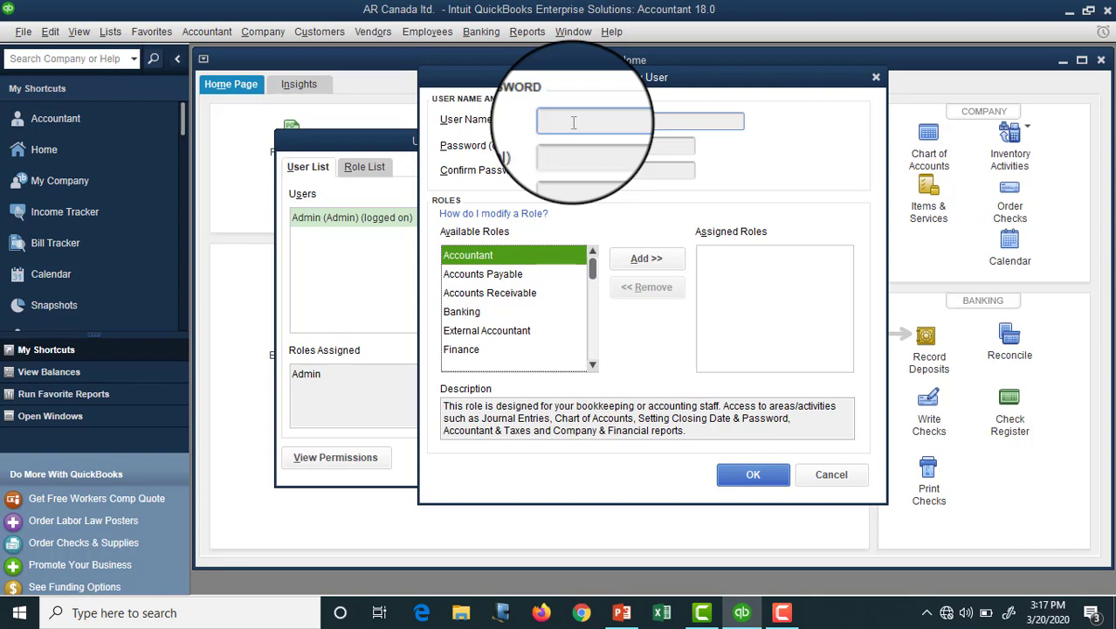
{"action": "type", "text": "Rajib"}
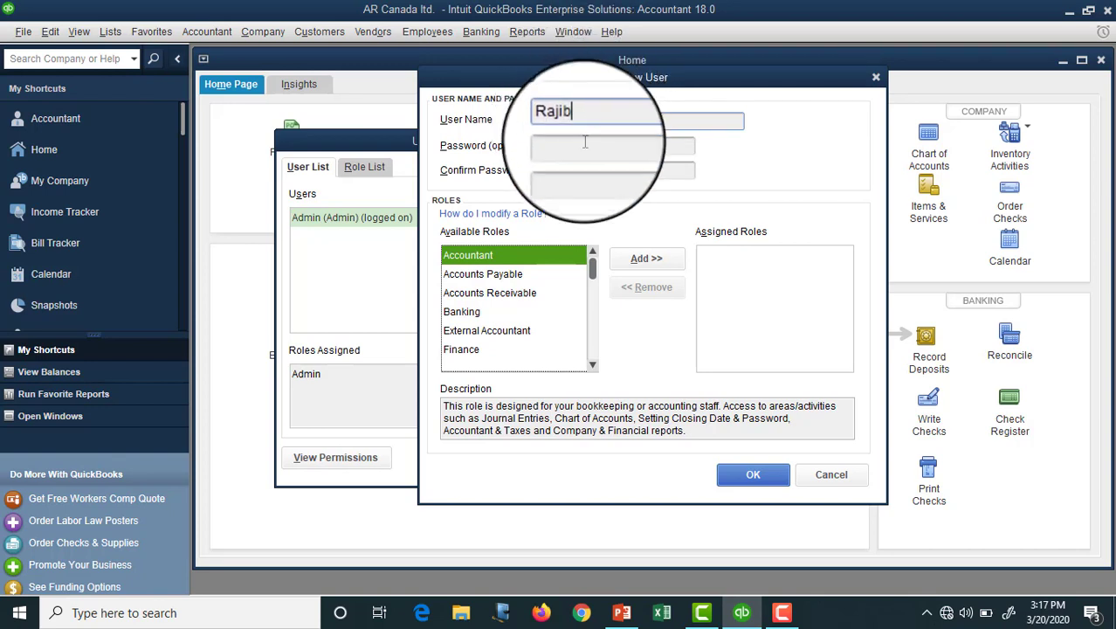
{"action": "left_click", "coordinate": [585, 146]}
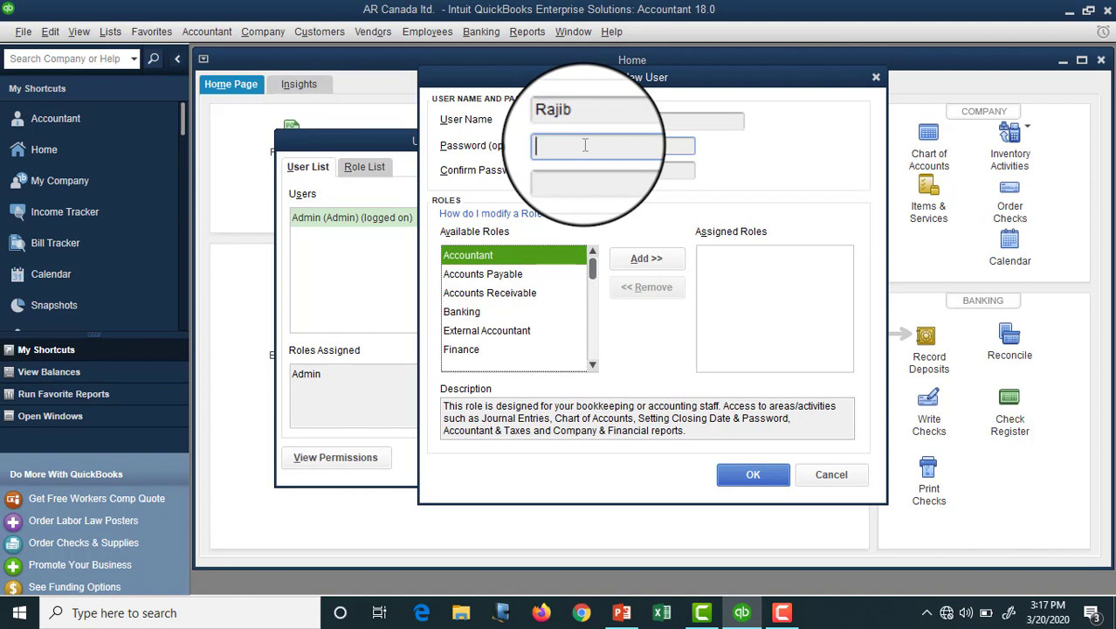
{"action": "type", "text": "123"}
{"action": "left_click", "coordinate": [596, 172]}
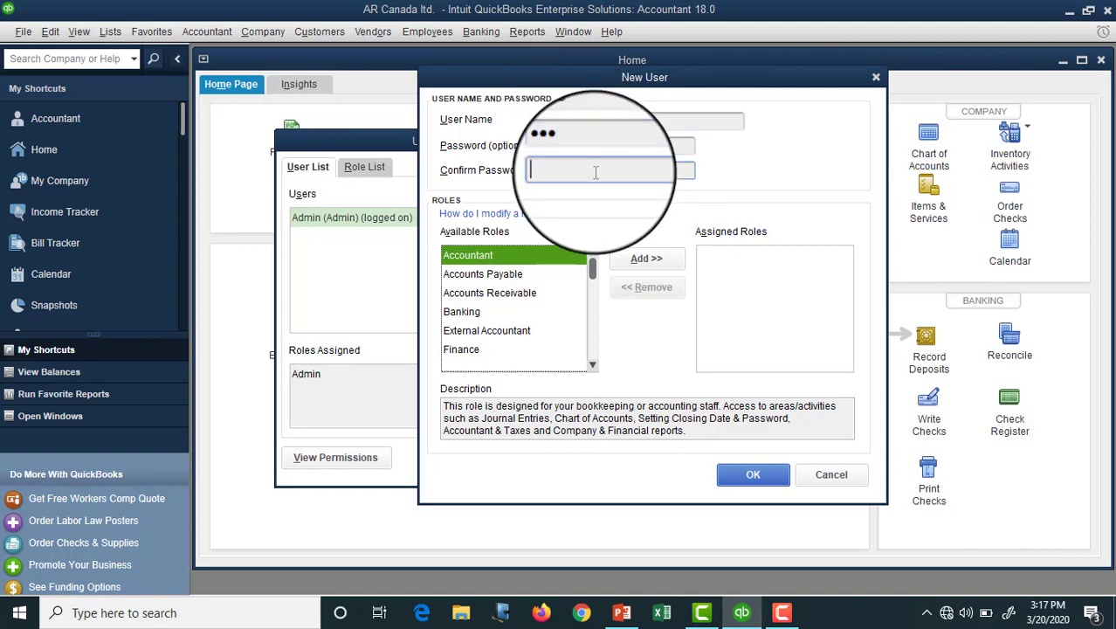
{"action": "type", "text": "123"}
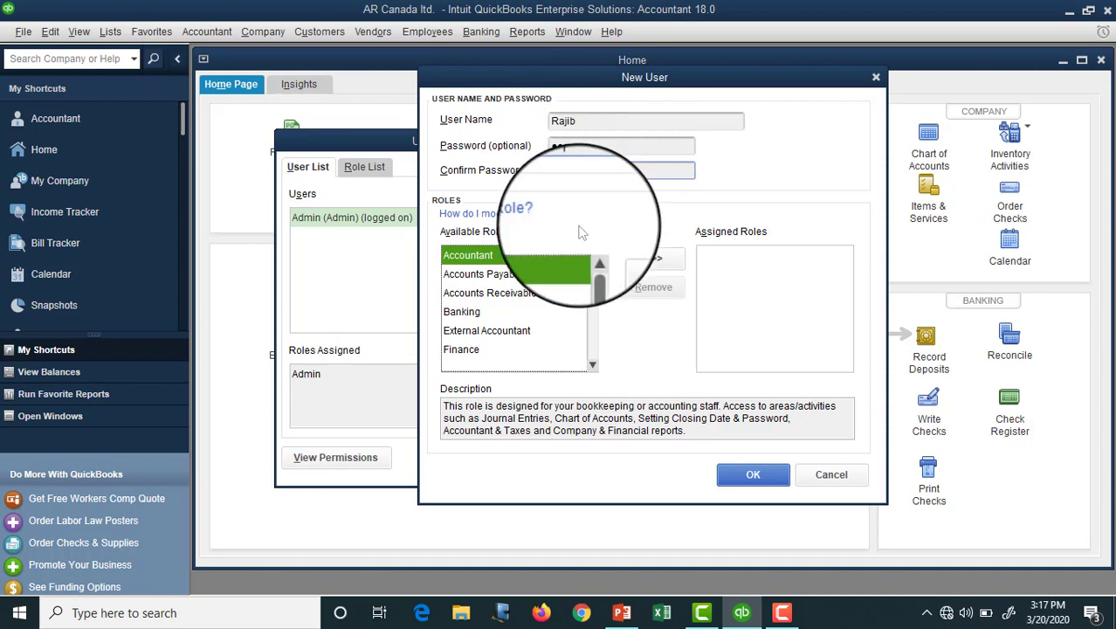
Step: Review the Accounts Payable, Accounts Receivable, Banking, External Accountant and Finance role descriptions
{"action": "left_click", "coordinate": [515, 276]}
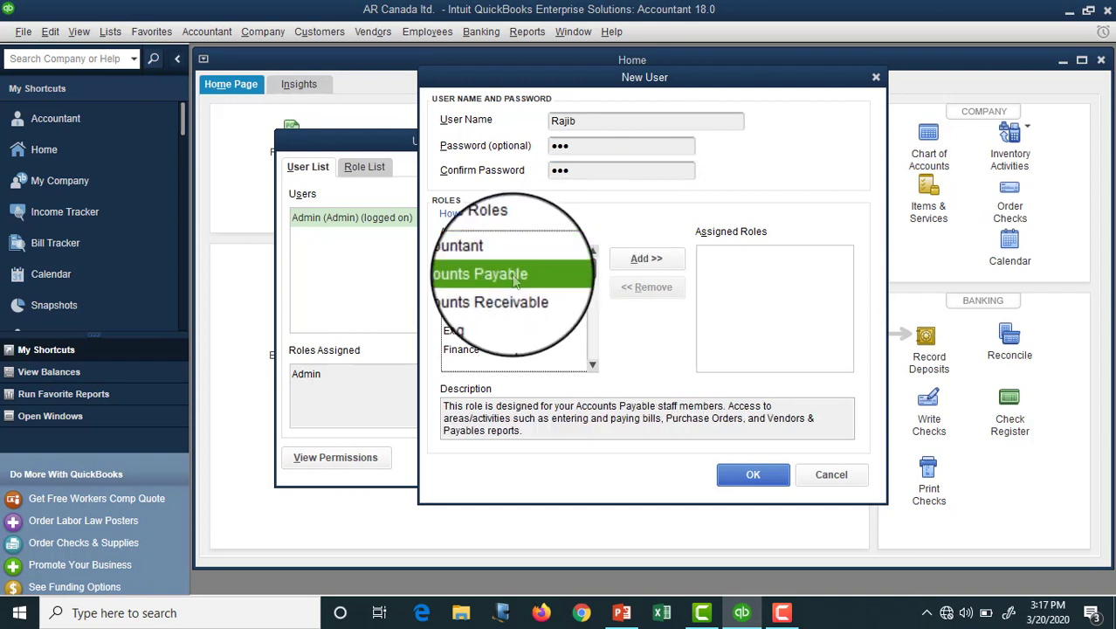
{"action": "left_click", "coordinate": [517, 294]}
{"action": "scroll", "coordinate": [511, 325], "scroll_direction": "down", "scroll_amount": 1}
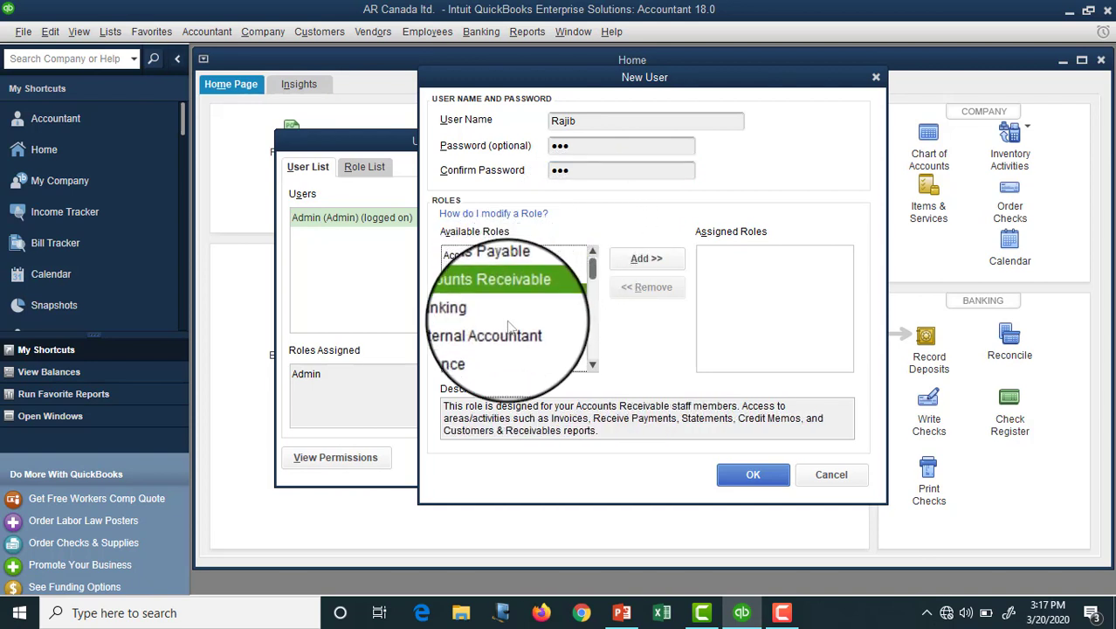
{"action": "left_click", "coordinate": [509, 318]}
{"action": "left_click", "coordinate": [510, 335]}
{"action": "left_click", "coordinate": [511, 354]}
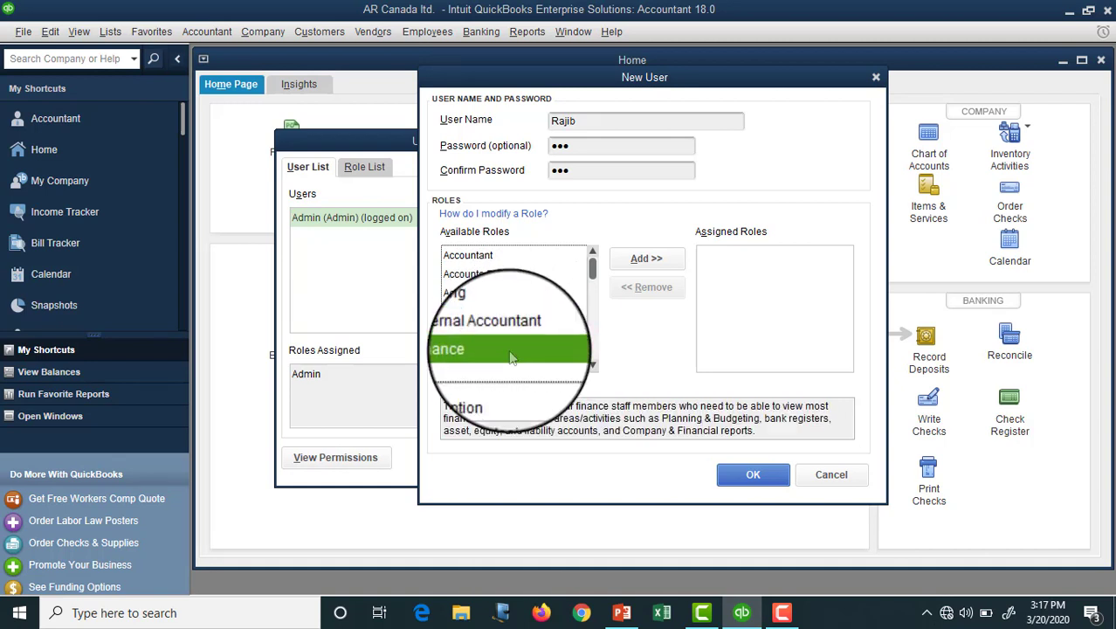
{"action": "left_click", "coordinate": [593, 365]}
{"action": "left_click", "coordinate": [593, 365]}
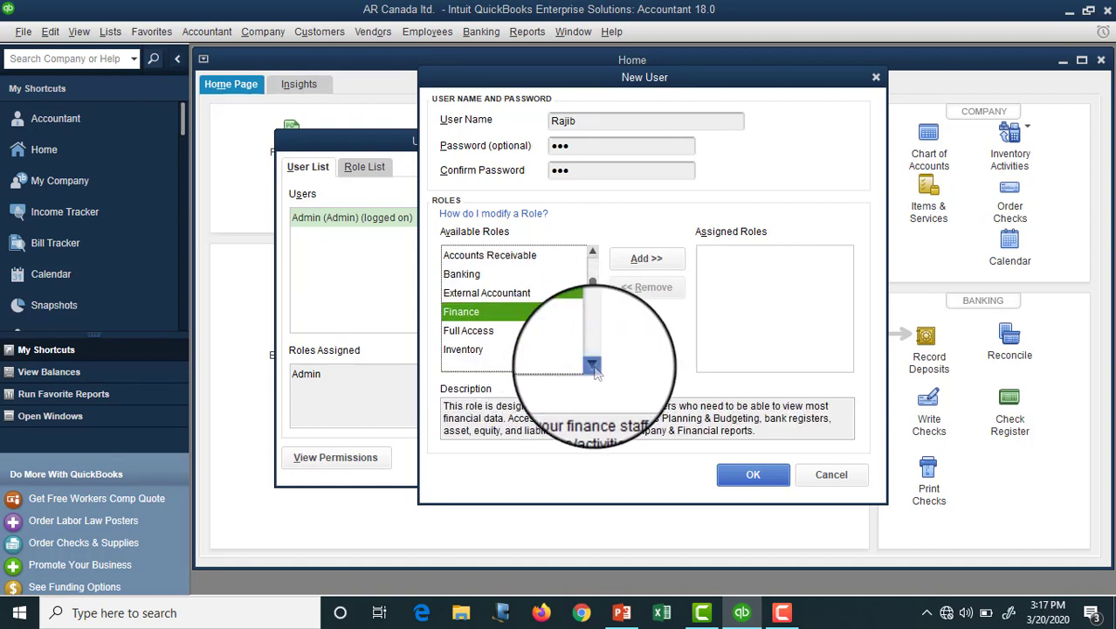
{"action": "left_click", "coordinate": [593, 365]}
Step: Review the Full Access, Inventory, Payroll Manager and View-Only roles, then assign the Accountant role
{"action": "left_click", "coordinate": [493, 312]}
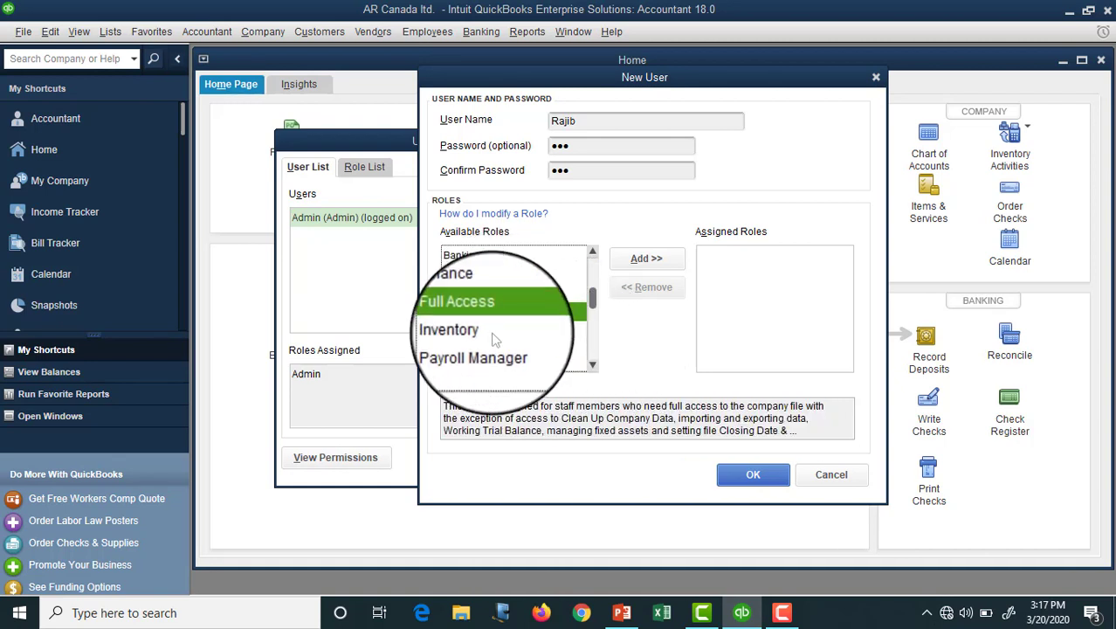
{"action": "left_click", "coordinate": [493, 337]}
{"action": "left_click", "coordinate": [515, 349]}
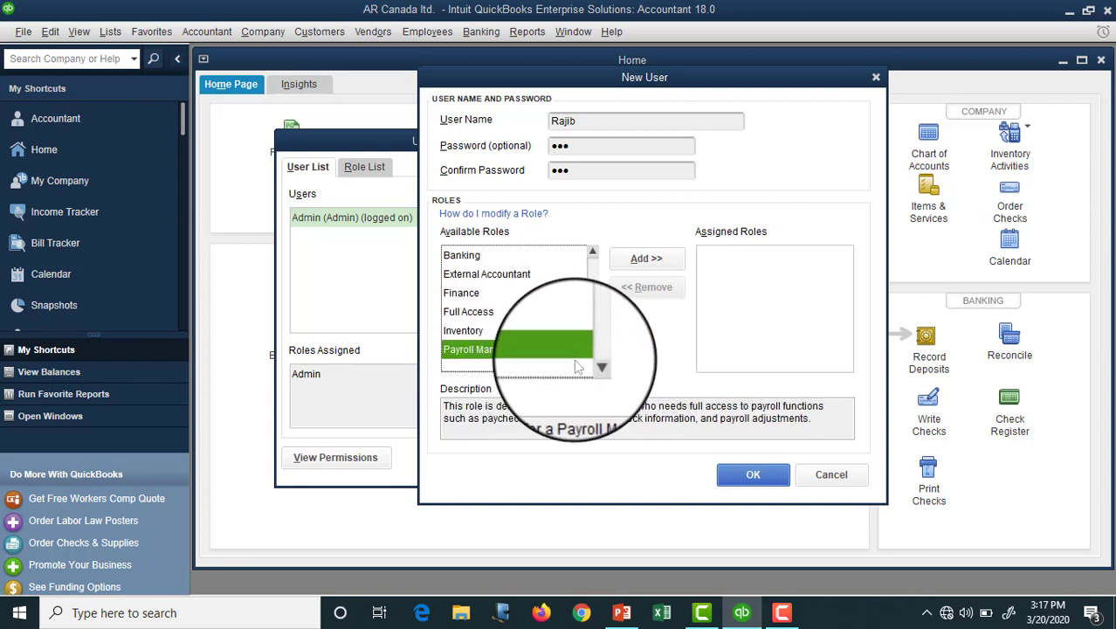
{"action": "left_click", "coordinate": [593, 366]}
{"action": "left_click", "coordinate": [593, 366]}
{"action": "left_click", "coordinate": [593, 366]}
{"action": "left_click", "coordinate": [593, 366]}
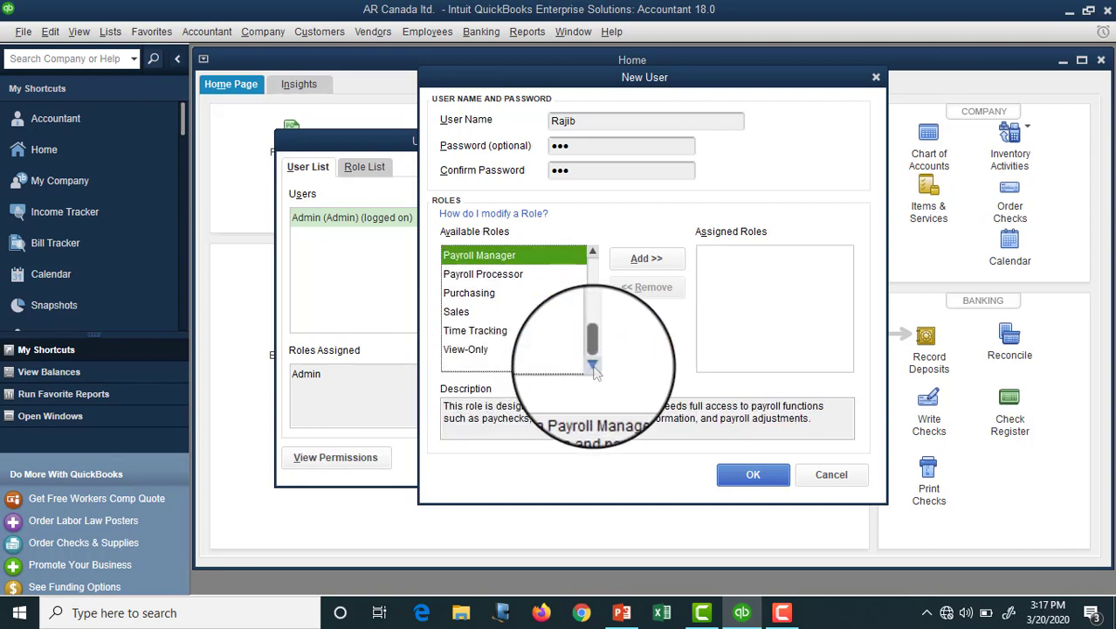
{"action": "left_click", "coordinate": [472, 350]}
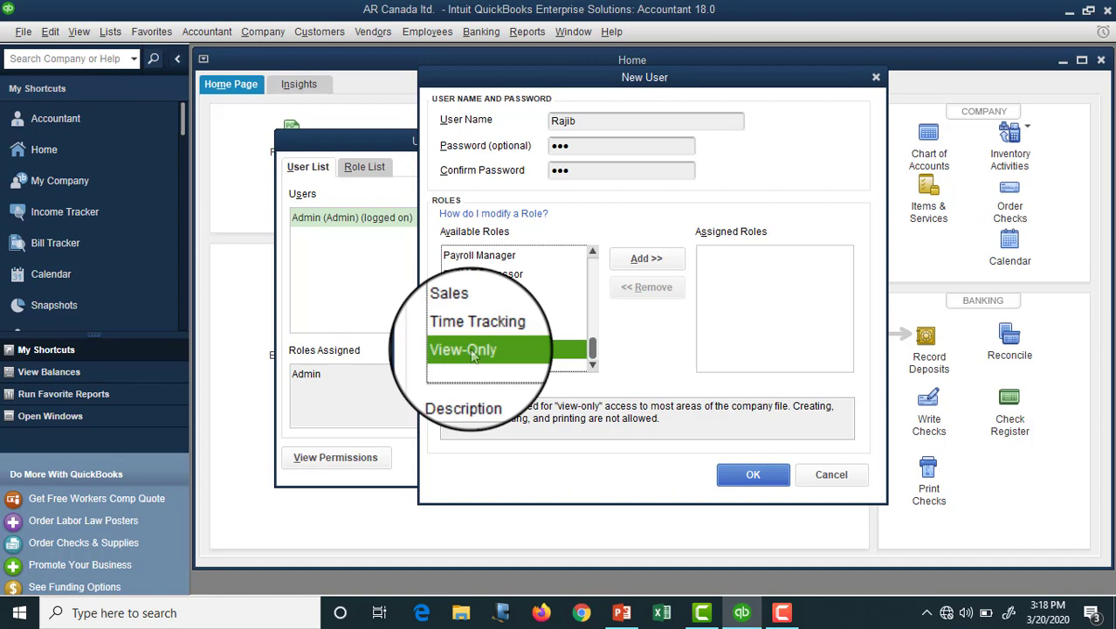
{"action": "scroll", "coordinate": [489, 331], "scroll_direction": "up", "scroll_amount": 3}
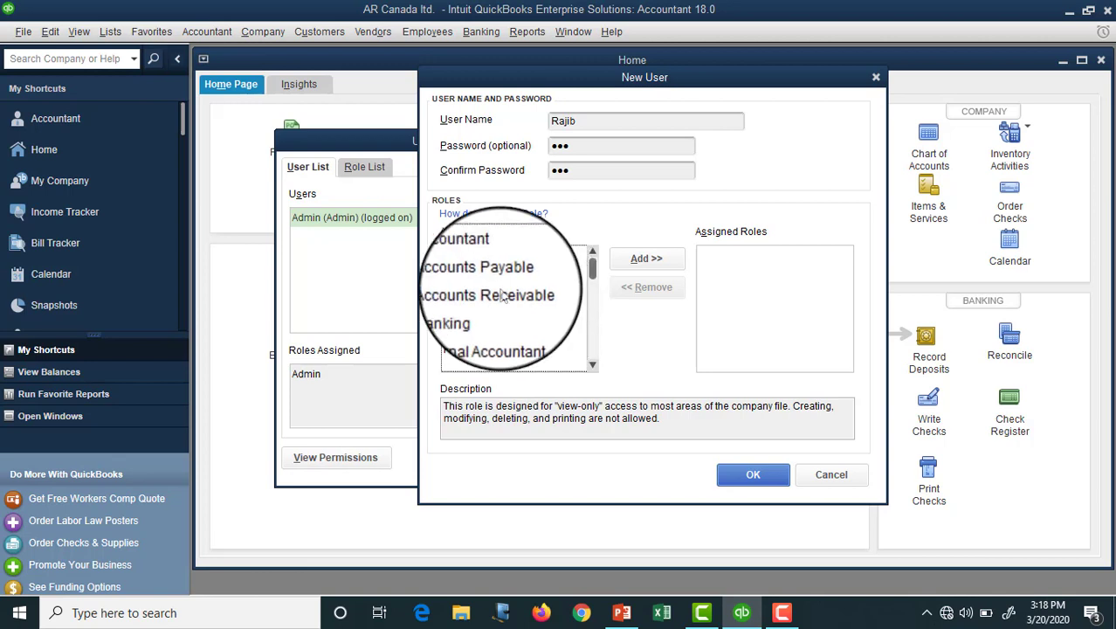
{"action": "scroll", "coordinate": [503, 297], "scroll_direction": "down", "scroll_amount": 1}
{"action": "scroll", "coordinate": [503, 297], "scroll_direction": "down", "scroll_amount": 2}
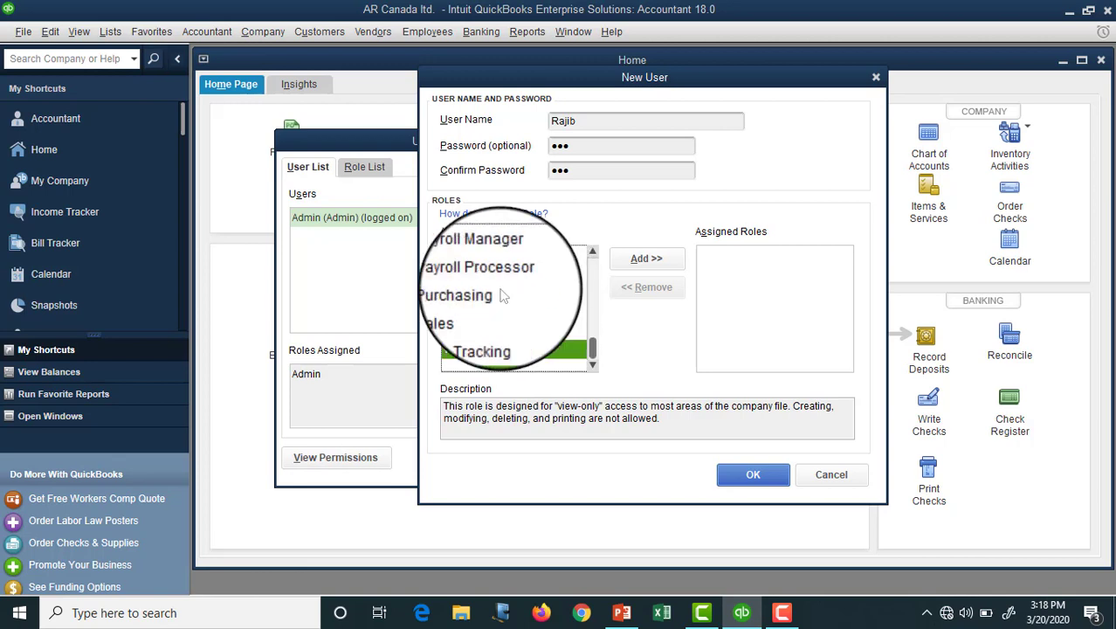
{"action": "scroll", "coordinate": [505, 319], "scroll_direction": "up", "scroll_amount": 3}
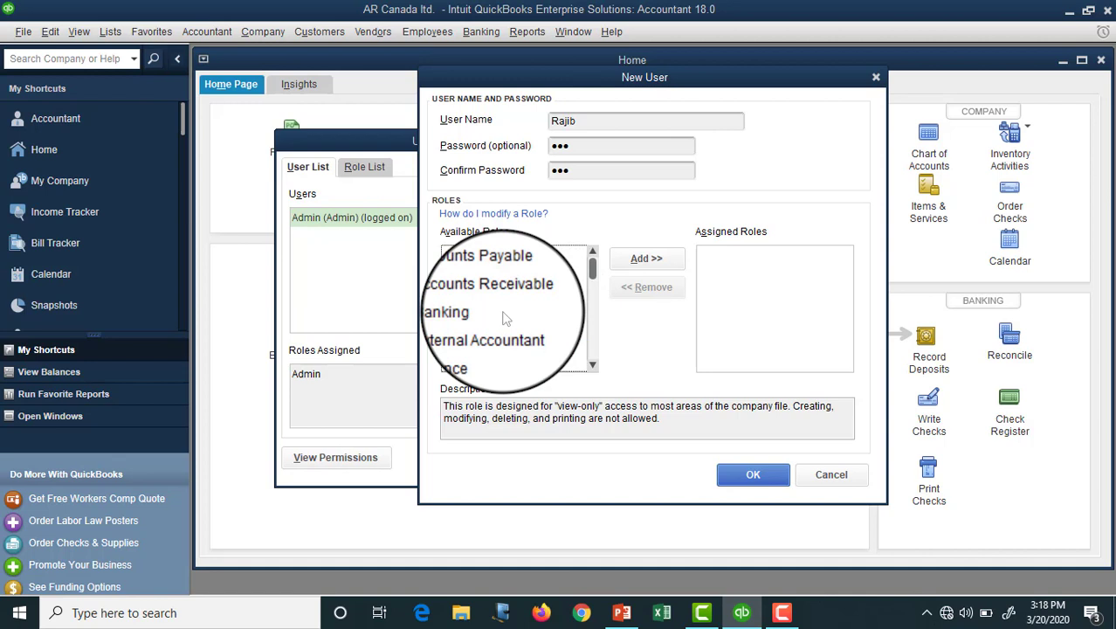
{"action": "scroll", "coordinate": [504, 319], "scroll_direction": "up", "scroll_amount": 1}
{"action": "left_click", "coordinate": [476, 255]}
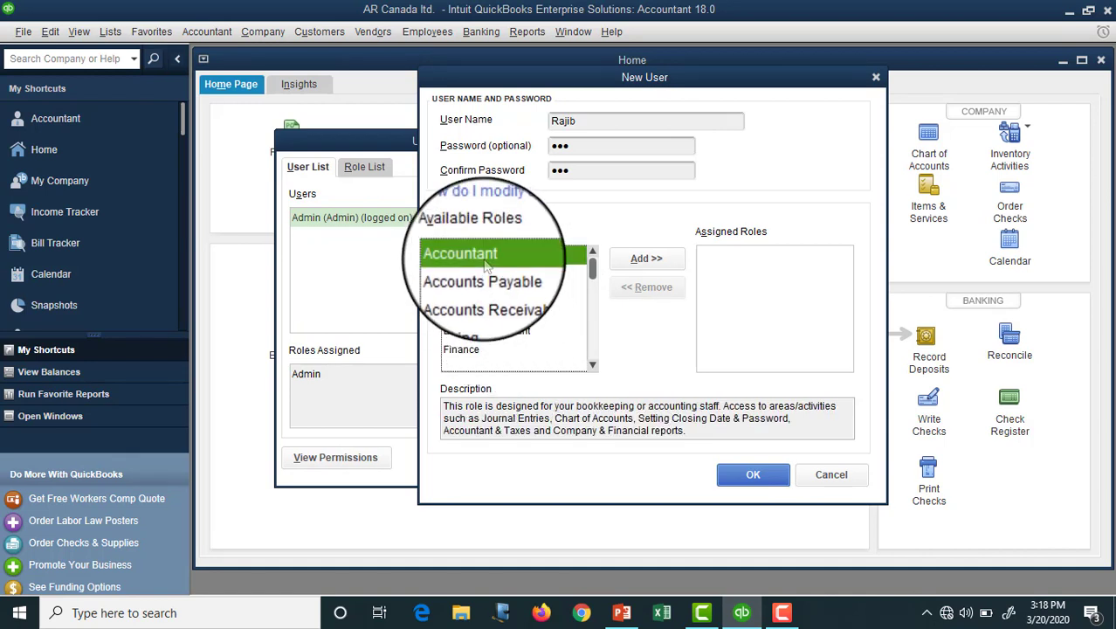
{"action": "left_click", "coordinate": [631, 262]}
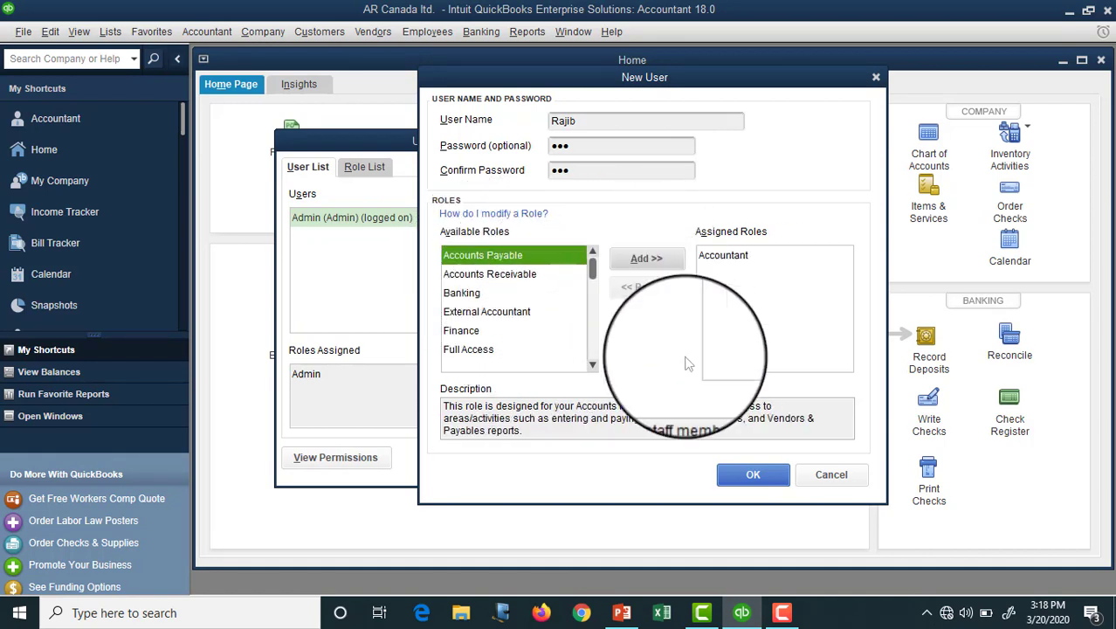
Step: Save the new user and compare the Admin and new user's assigned roles in the User List
{"action": "left_click", "coordinate": [753, 474]}
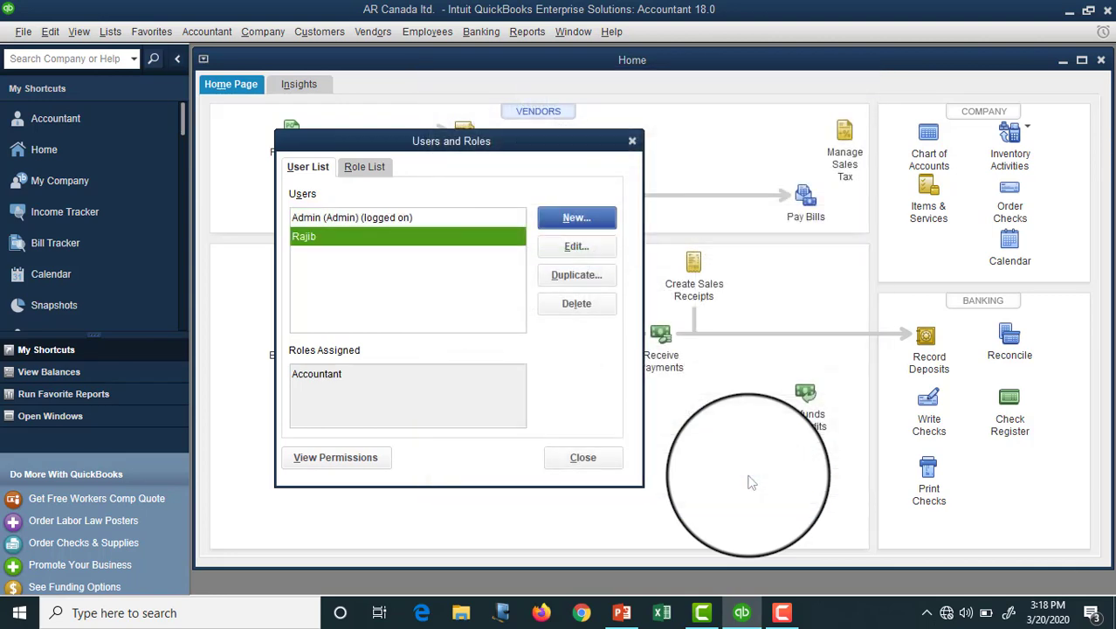
{"action": "left_click", "coordinate": [332, 224]}
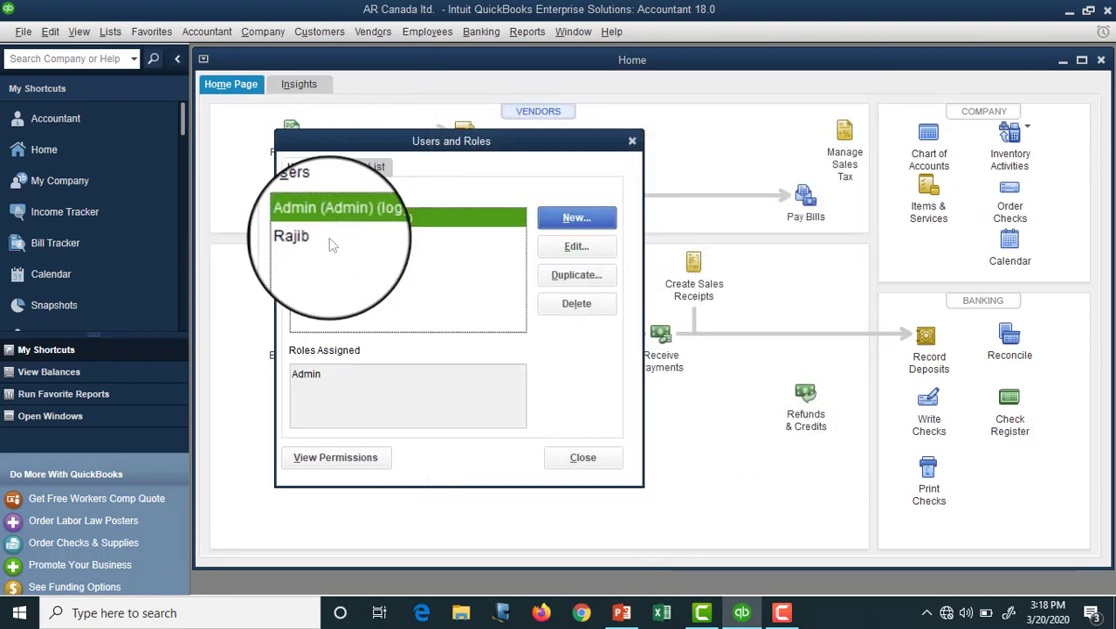
{"action": "left_click", "coordinate": [331, 244]}
{"action": "left_click", "coordinate": [332, 218]}
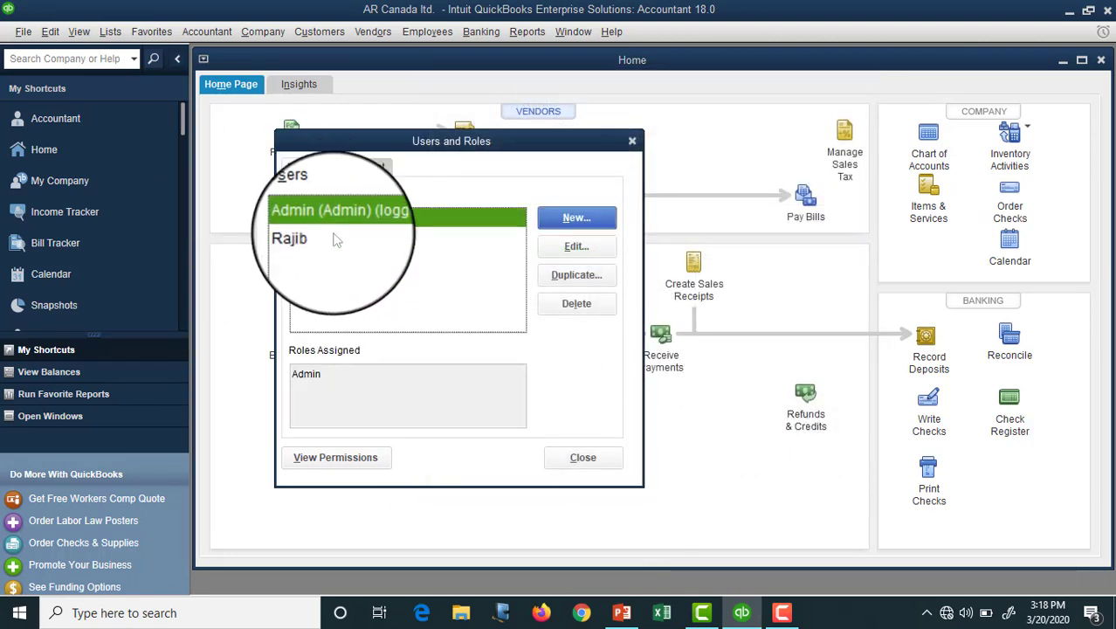
{"action": "left_click", "coordinate": [337, 244]}
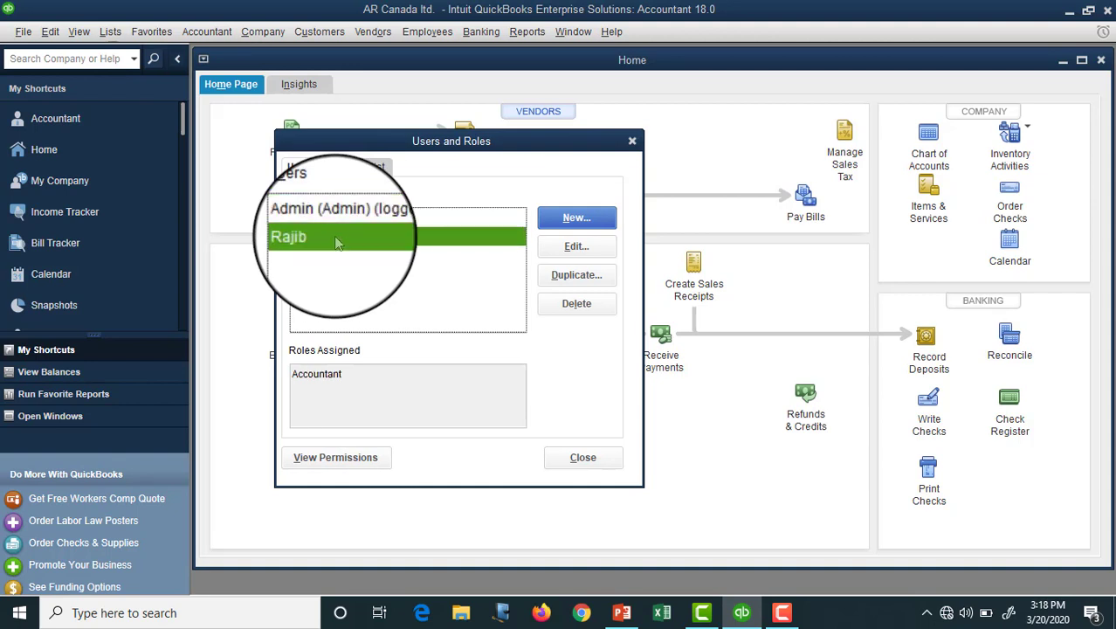
Step: Open the Accountant role's access settings from the Role List and close them unchanged
{"action": "left_click", "coordinate": [347, 169]}
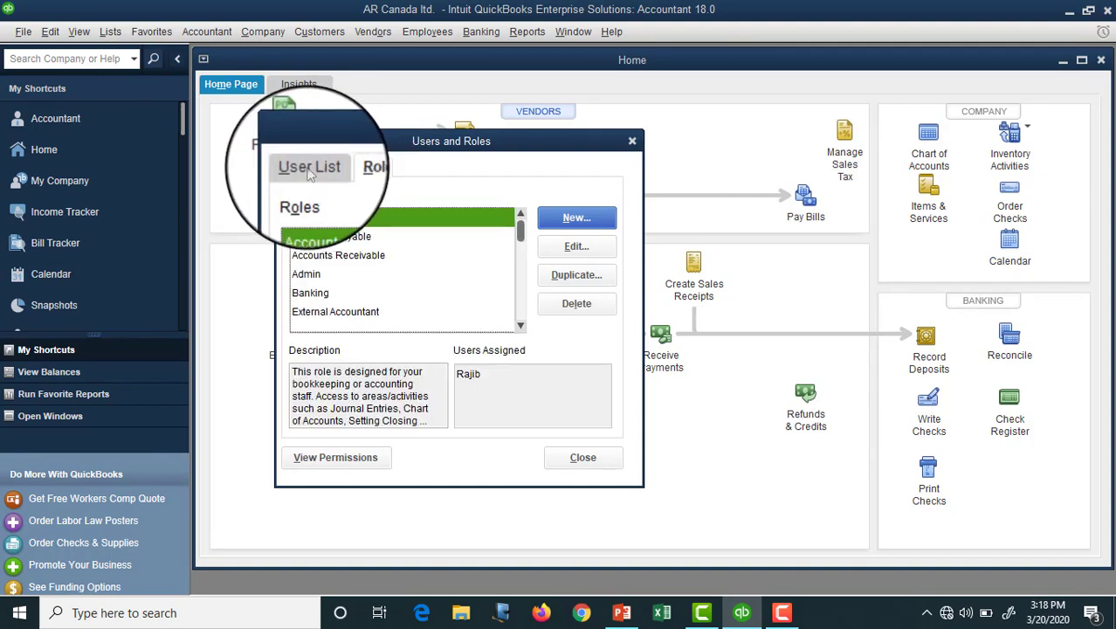
{"action": "left_click", "coordinate": [574, 247]}
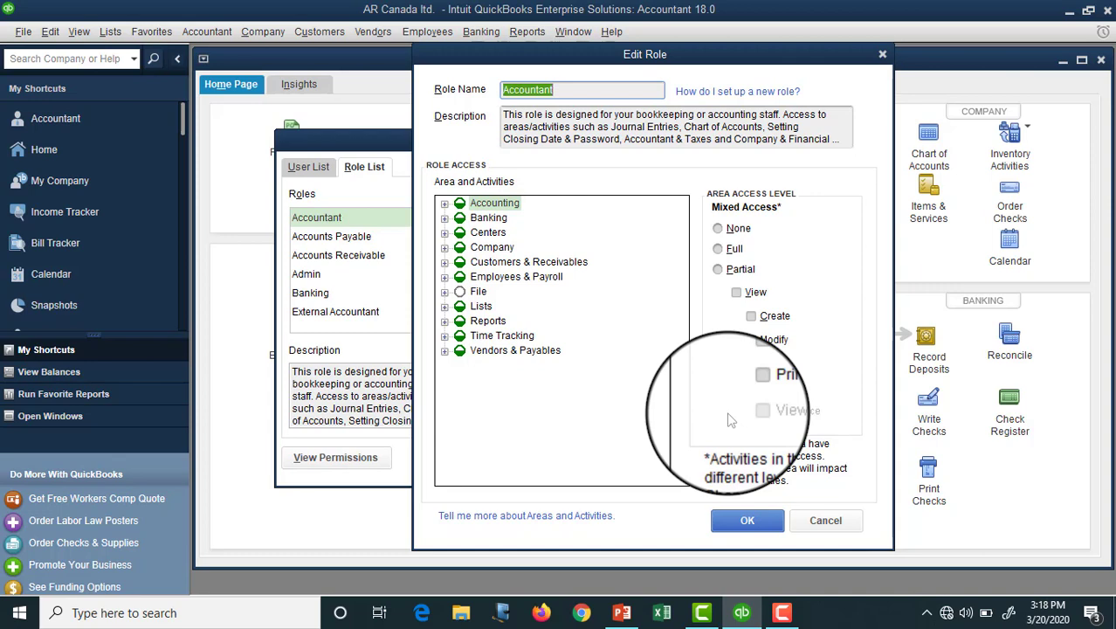
{"action": "left_click", "coordinate": [842, 520]}
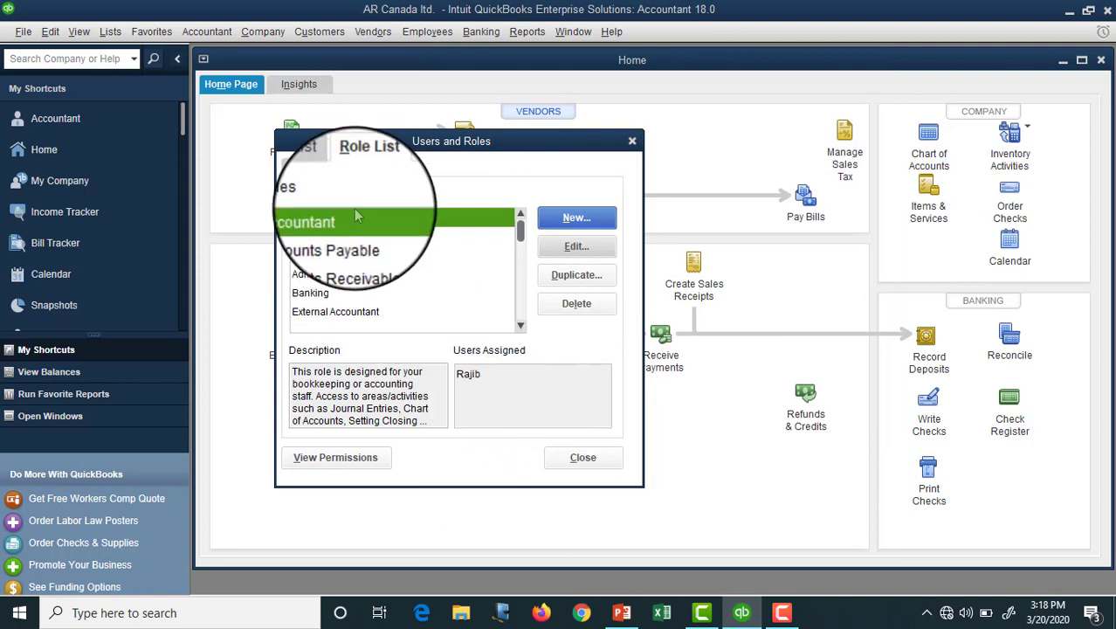
Step: Close the Users and Roles window and log off by closing the company file
{"action": "left_click", "coordinate": [582, 455]}
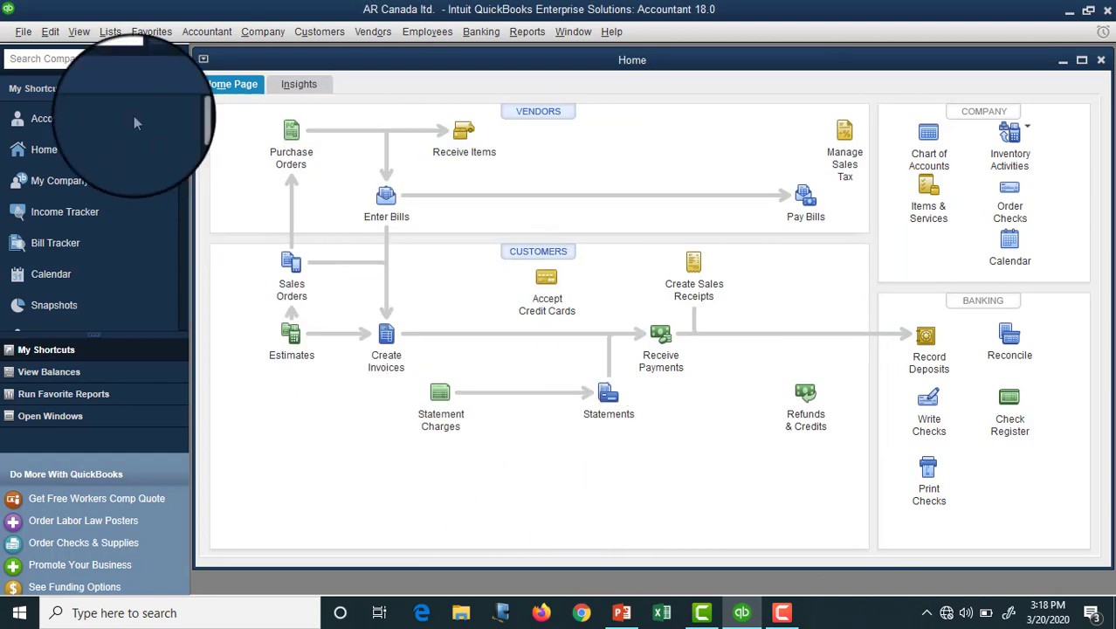
{"action": "left_click", "coordinate": [24, 32]}
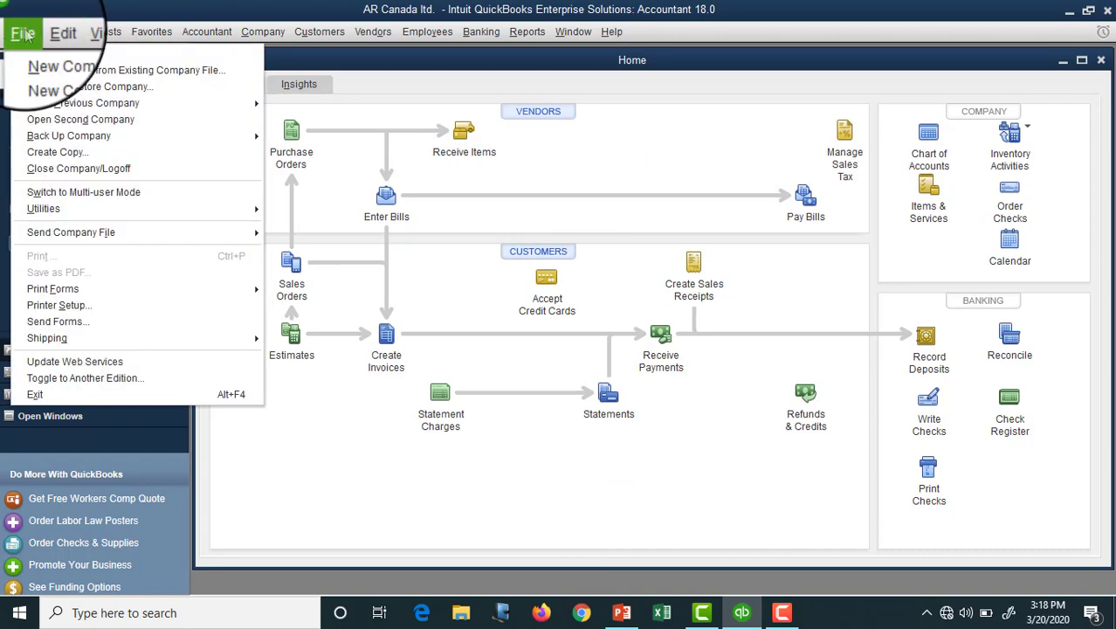
{"action": "left_click", "coordinate": [110, 168]}
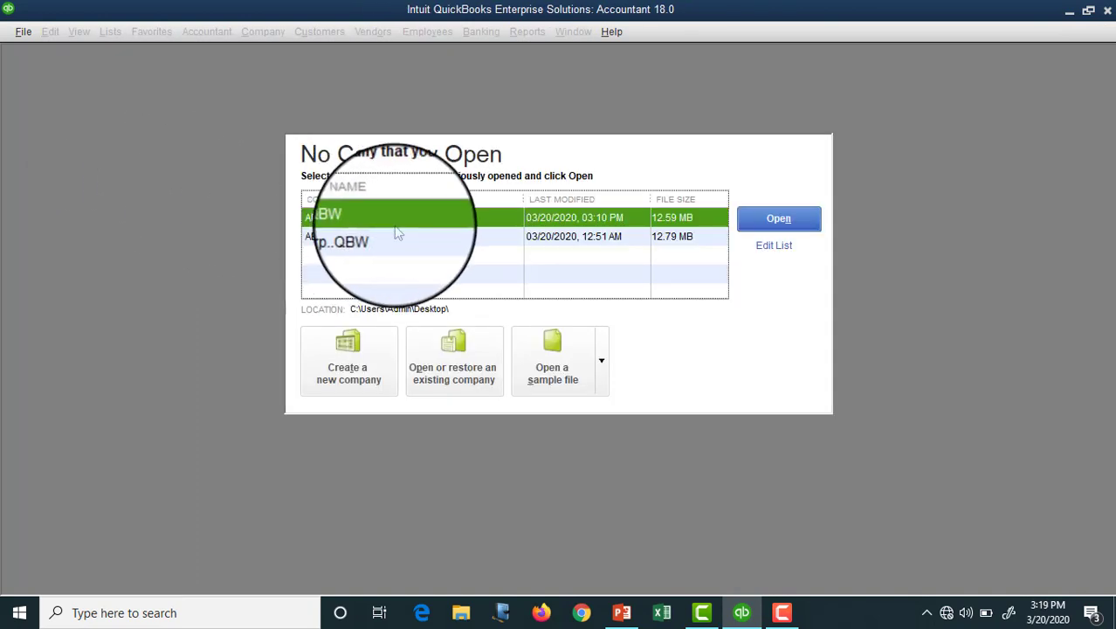
Step: Reopen the AR Canada ltd. company file and log in as the new user with its password
{"action": "left_click", "coordinate": [784, 220]}
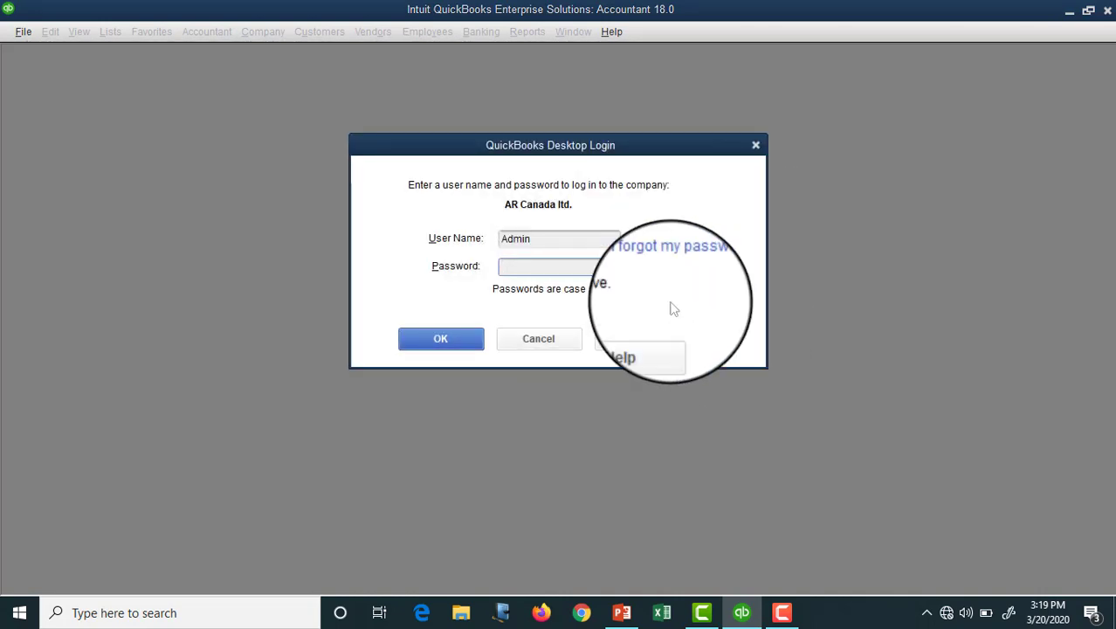
{"action": "double_click", "coordinate": [533, 239]}
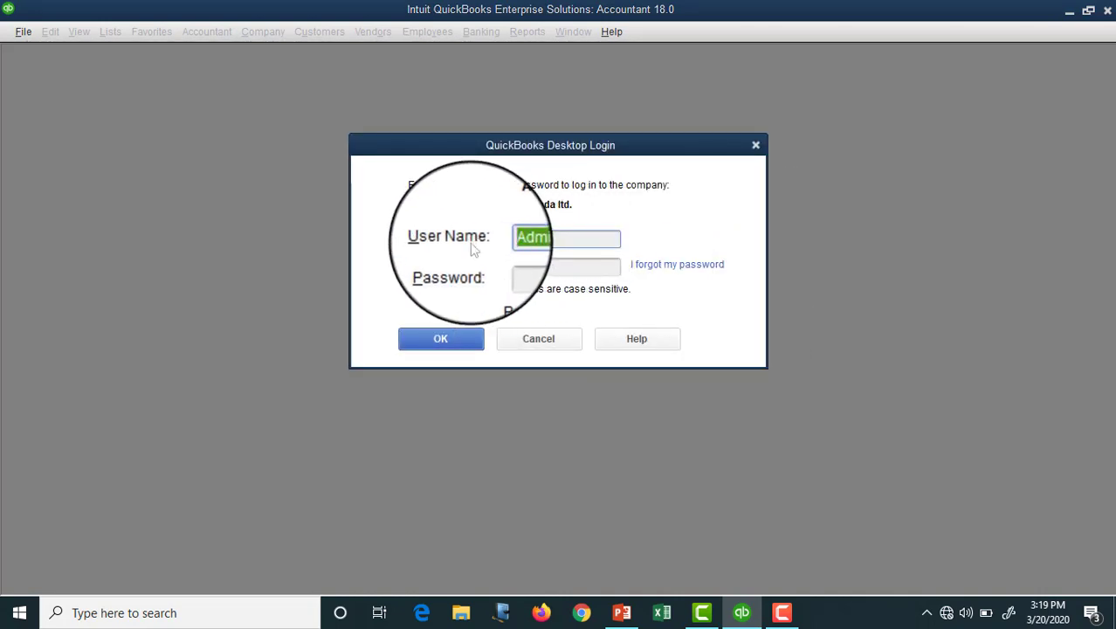
{"action": "type", "text": "Rajib"}
{"action": "left_click", "coordinate": [514, 271]}
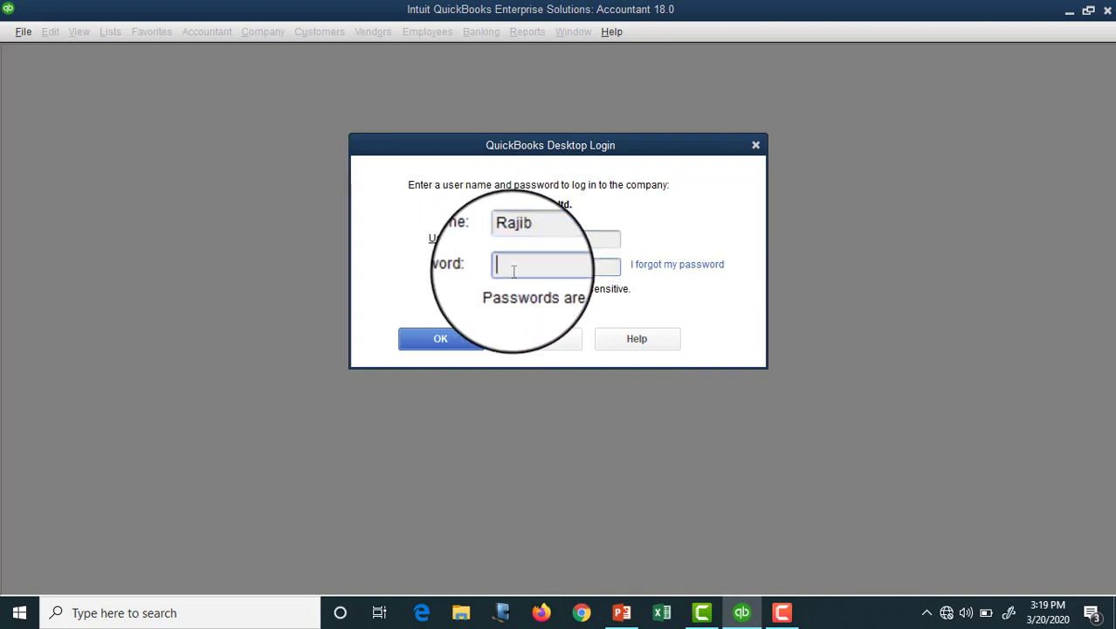
{"action": "type", "text": "***"}
{"action": "left_click", "coordinate": [451, 339]}
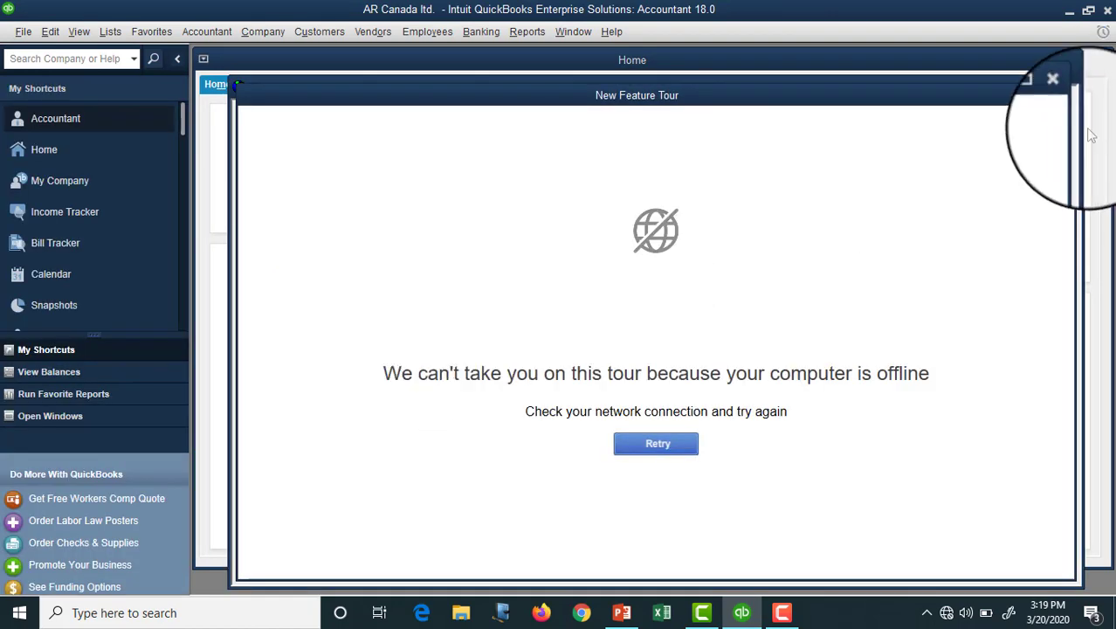
Step: Dismiss the New Feature Tour and Accountant Center windows
{"action": "left_click", "coordinate": [1065, 97]}
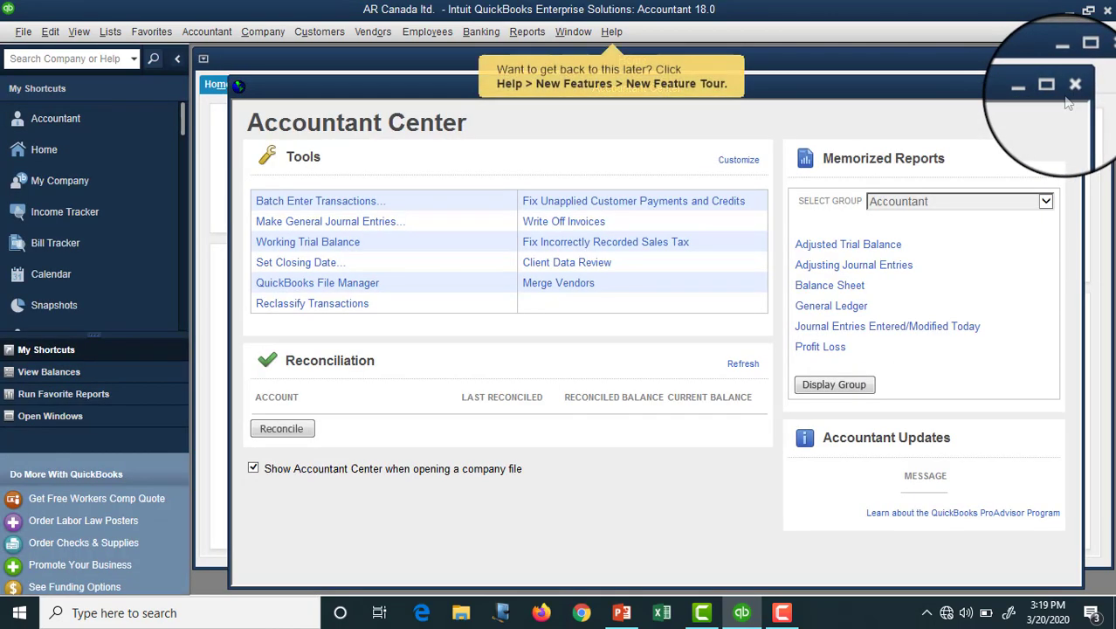
{"action": "left_click", "coordinate": [1071, 87]}
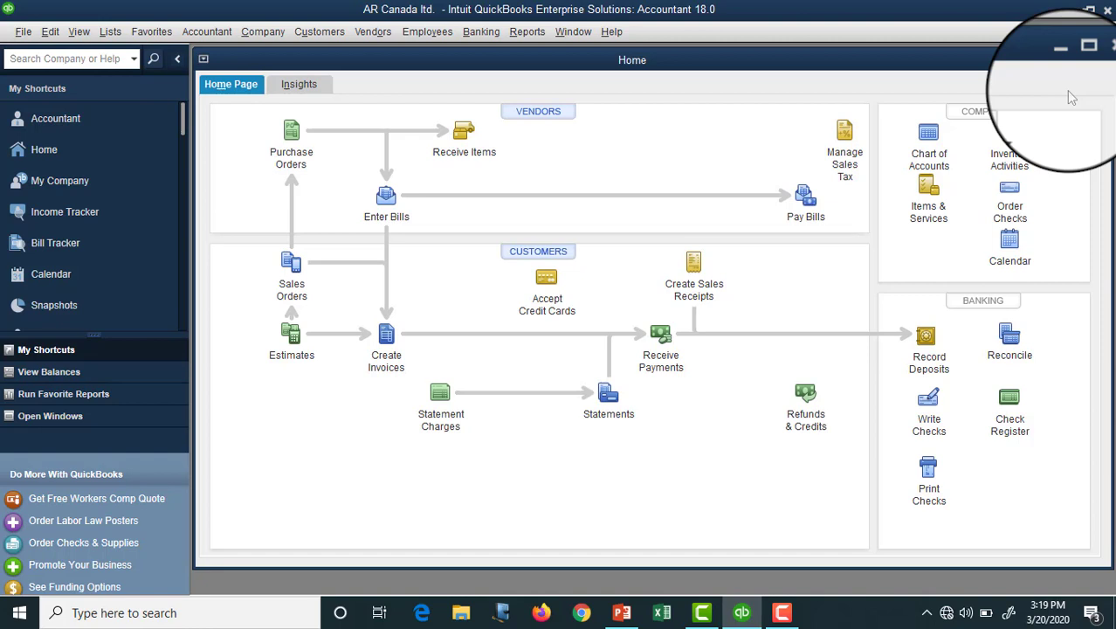
{"action": "left_click", "coordinate": [263, 33]}
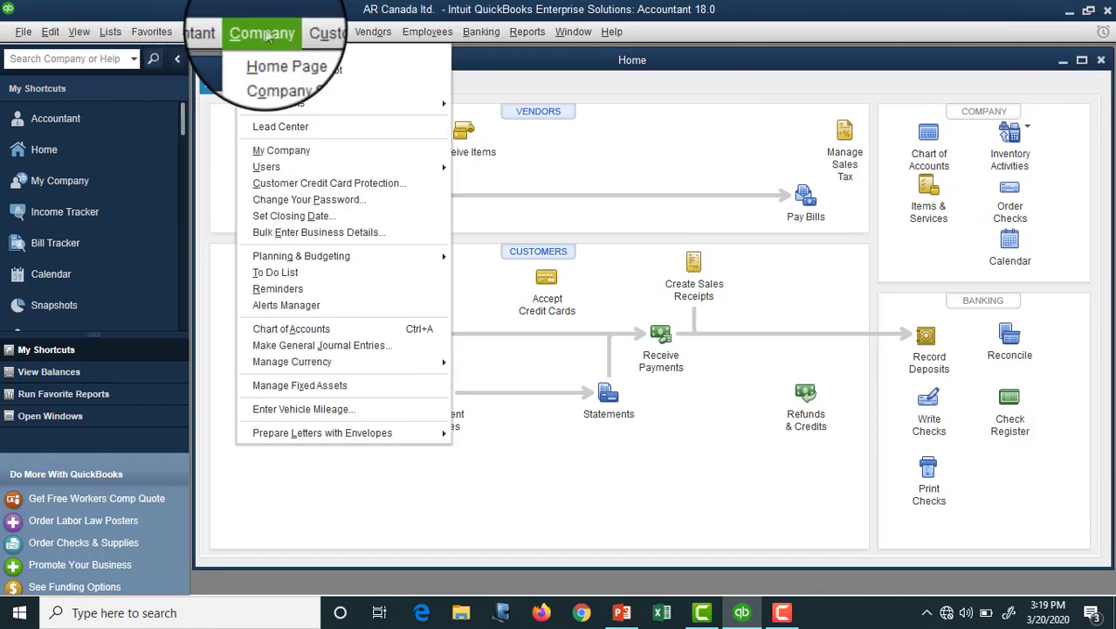
{"action": "mouse_move", "coordinate": [292, 167]}
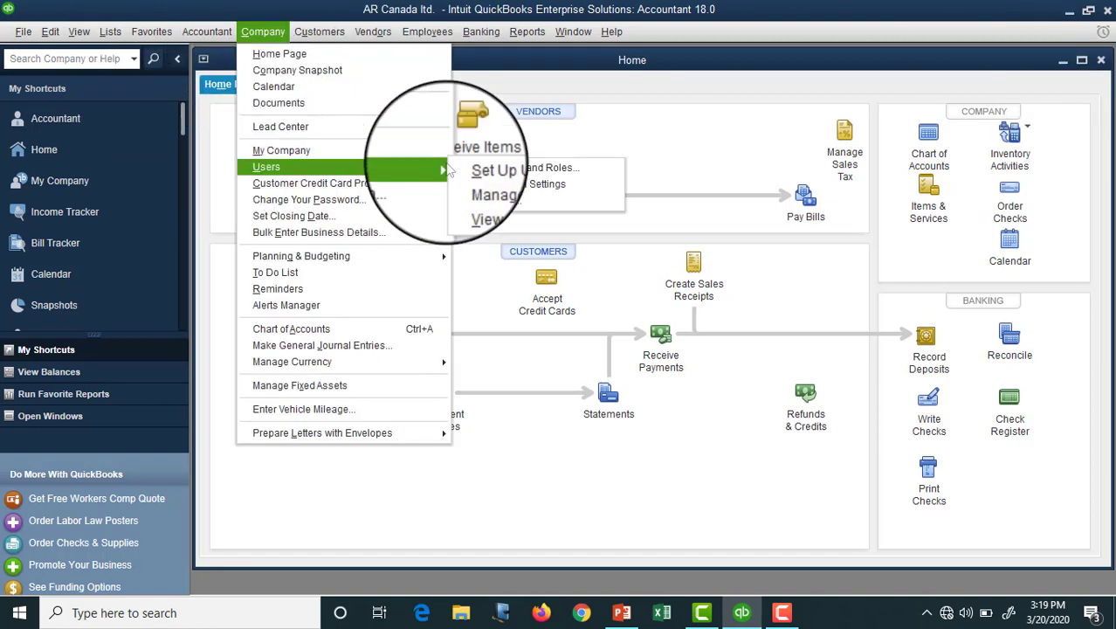
{"action": "left_click", "coordinate": [511, 170]}
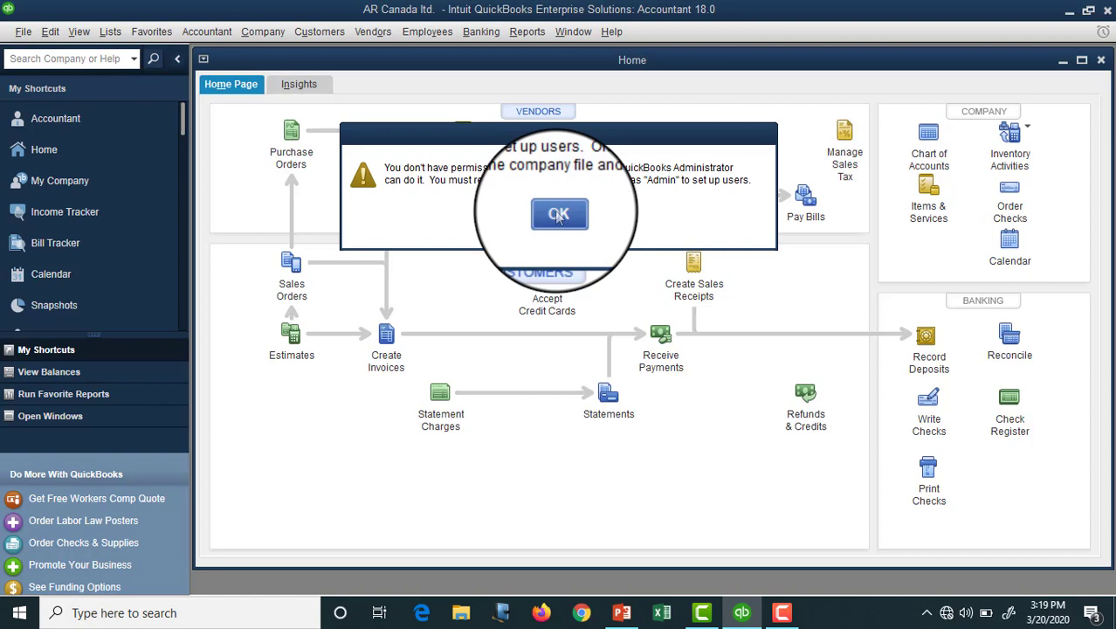
{"action": "left_click", "coordinate": [558, 216]}
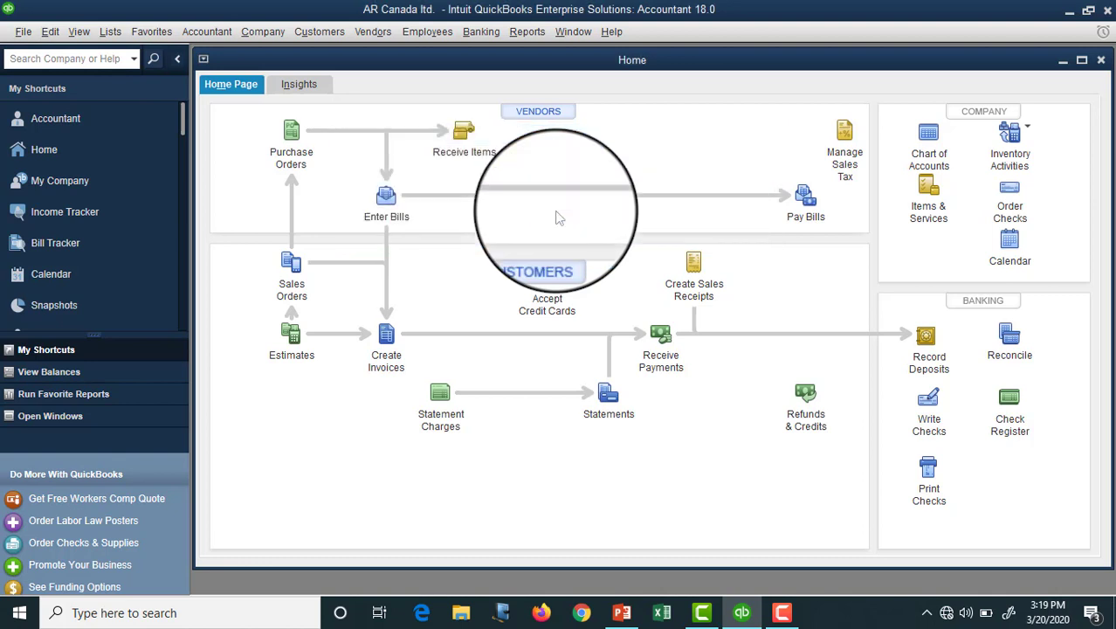